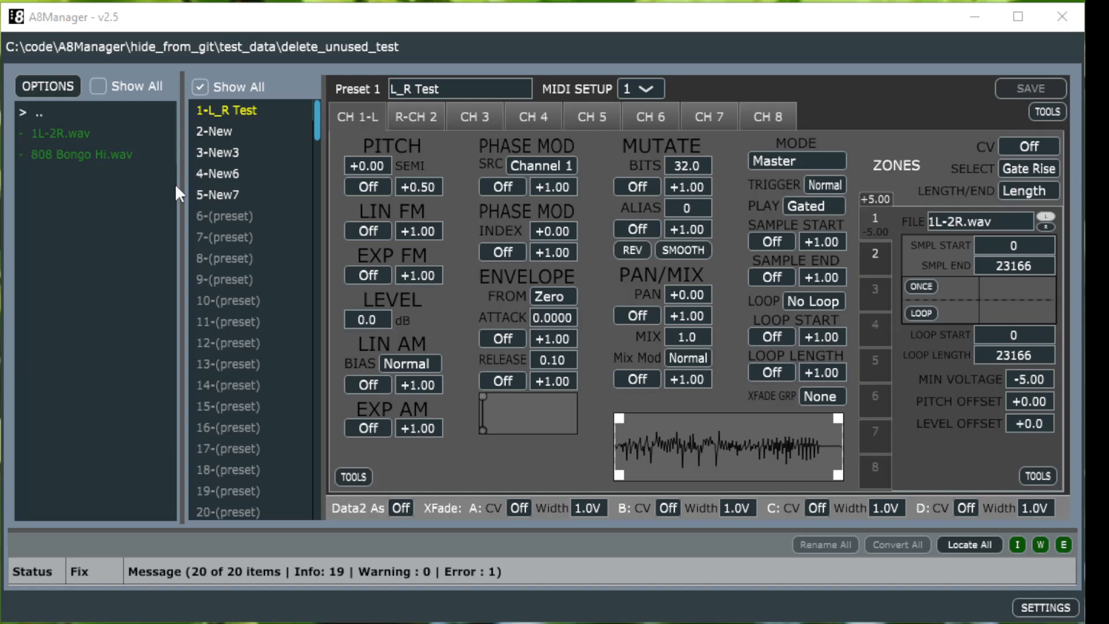
# Step: Open preset 4-New6 and drop the cello samples vlcs-sus-C4, vlcs-sus-C5 and vlcs-sus-D#2 onto channel 1's zones
pyautogui.click(238, 172)
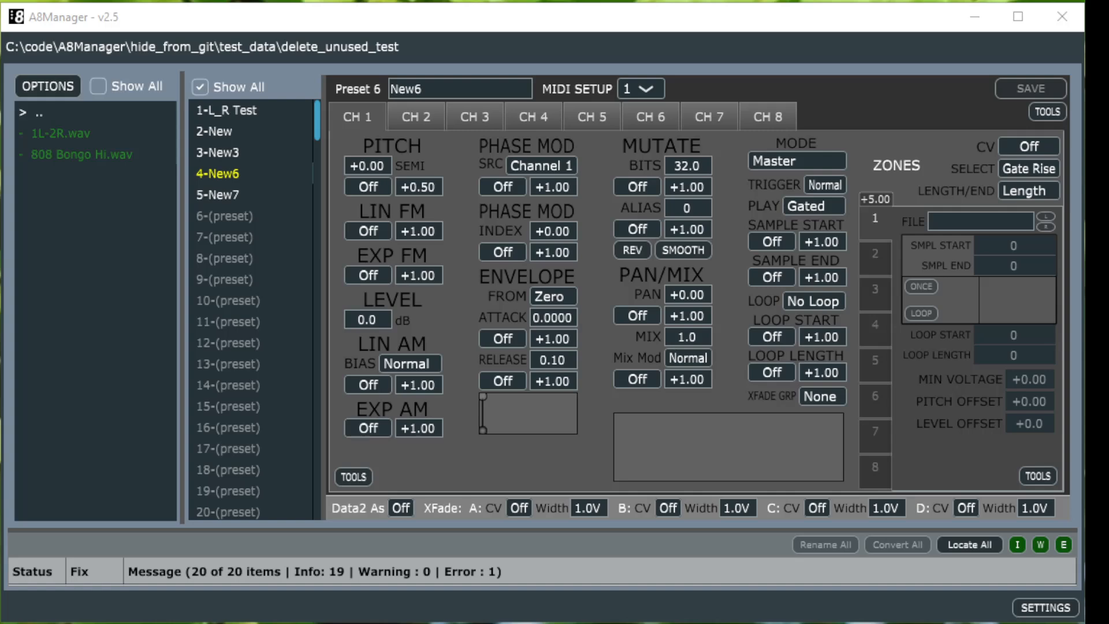
pyautogui.moveTo(3, 508); pyautogui.dragTo(948, 316)
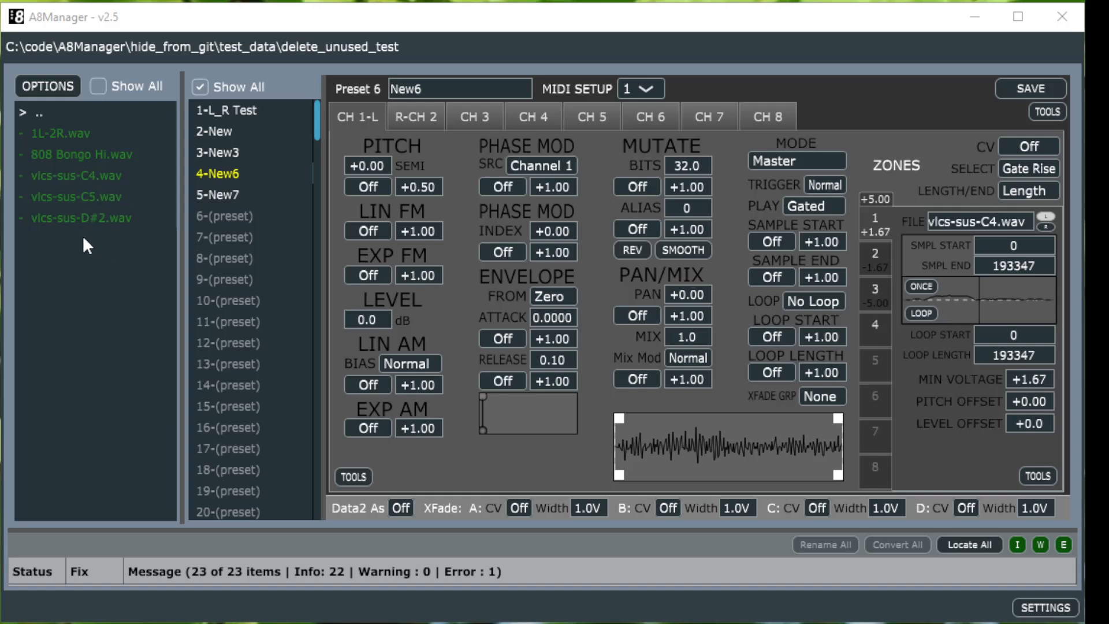
# Step: Inspect zones 2 and 3, open the sample file browser for zone 1 and cancel it
pyautogui.click(872, 261)
pyautogui.click(876, 288)
pyautogui.click(869, 226)
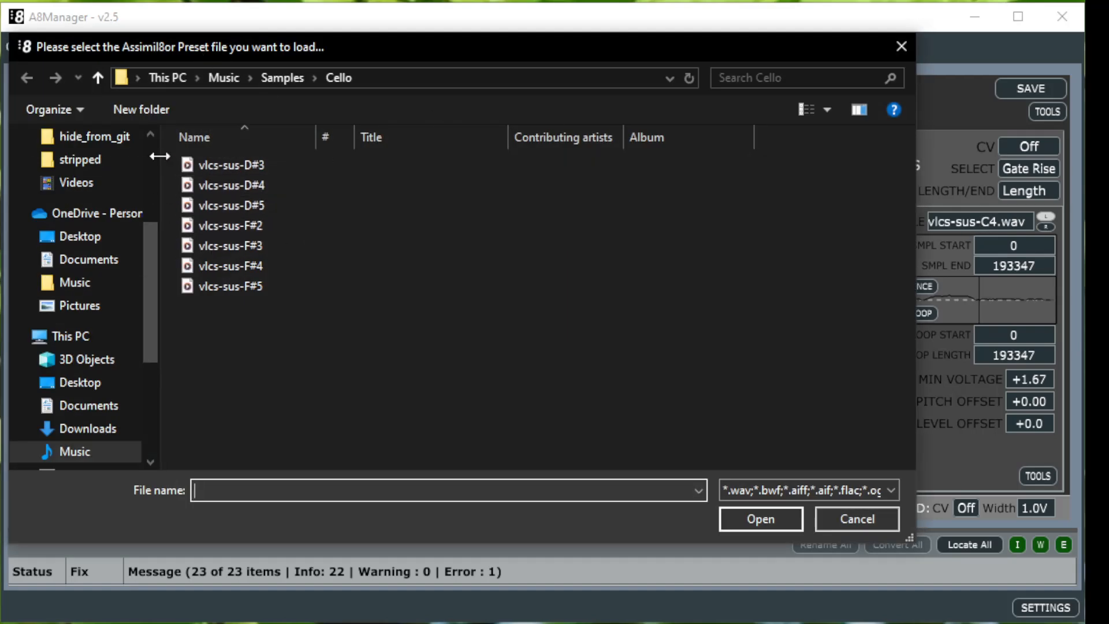
pyautogui.click(857, 518)
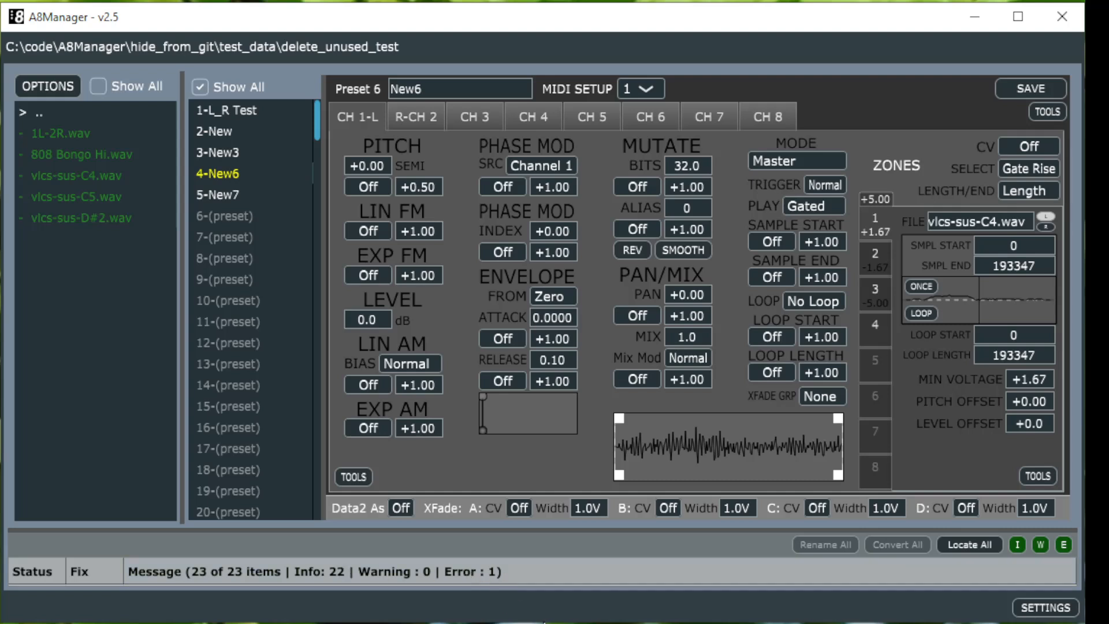
# Step: Expand the message log, scroll through its entries and collapse it again
pyautogui.moveTo(543, 617); pyautogui.dragTo(543, 623)
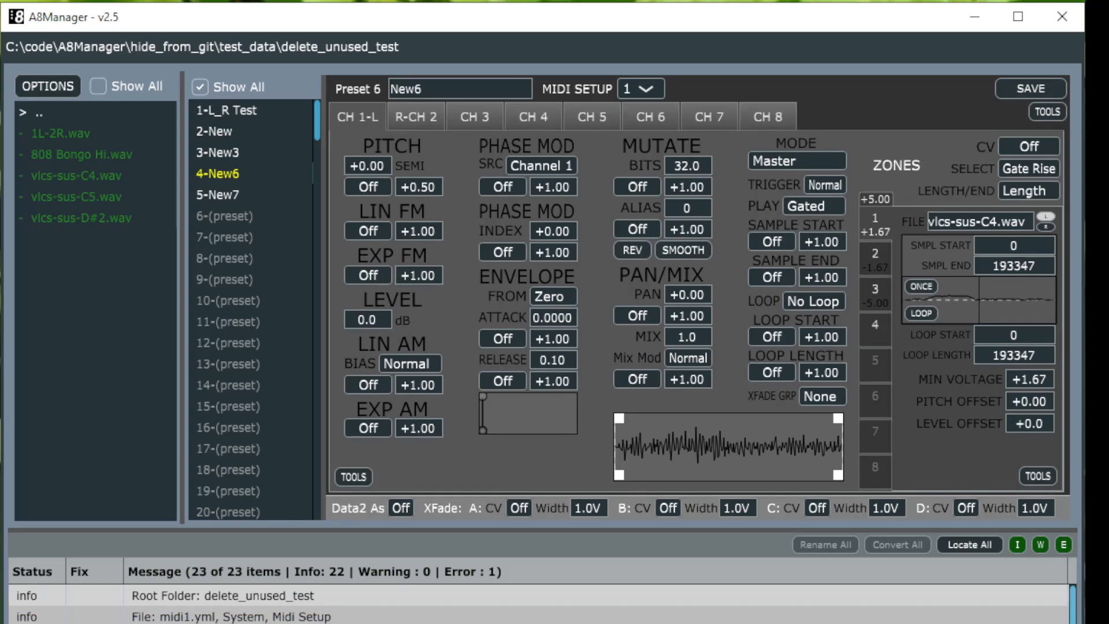
pyautogui.scroll(-4, 543, 603)
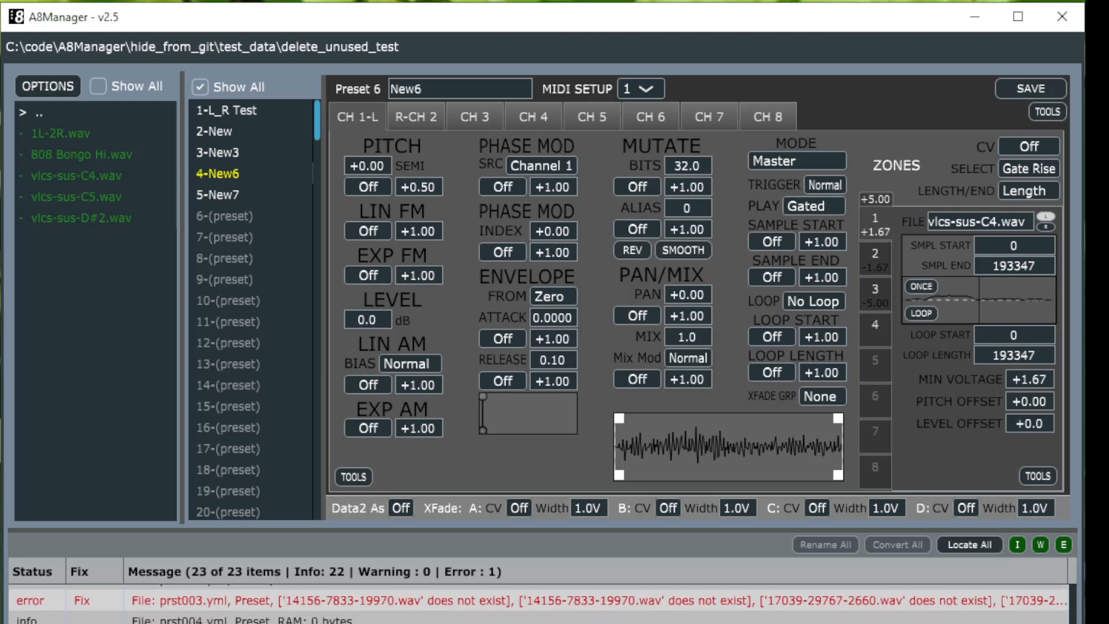
pyautogui.scroll(-1, 543, 603)
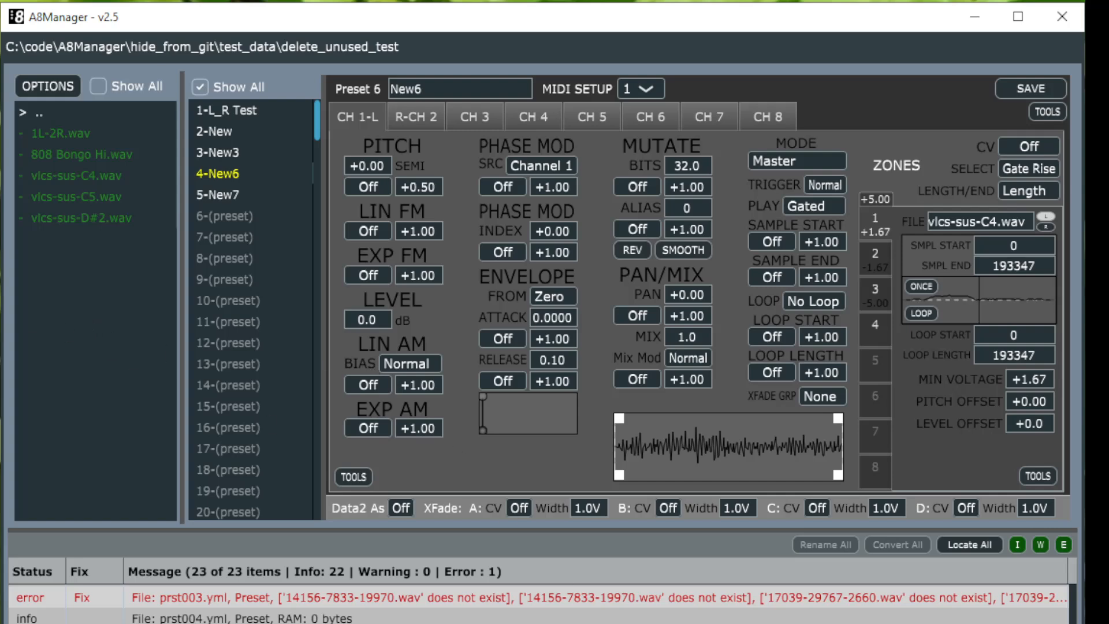
pyautogui.moveTo(519, 623)
pyautogui.mouseDown()
pyautogui.moveTo(519, 602)
pyautogui.moveTo(518, 617)
pyautogui.mouseUp()
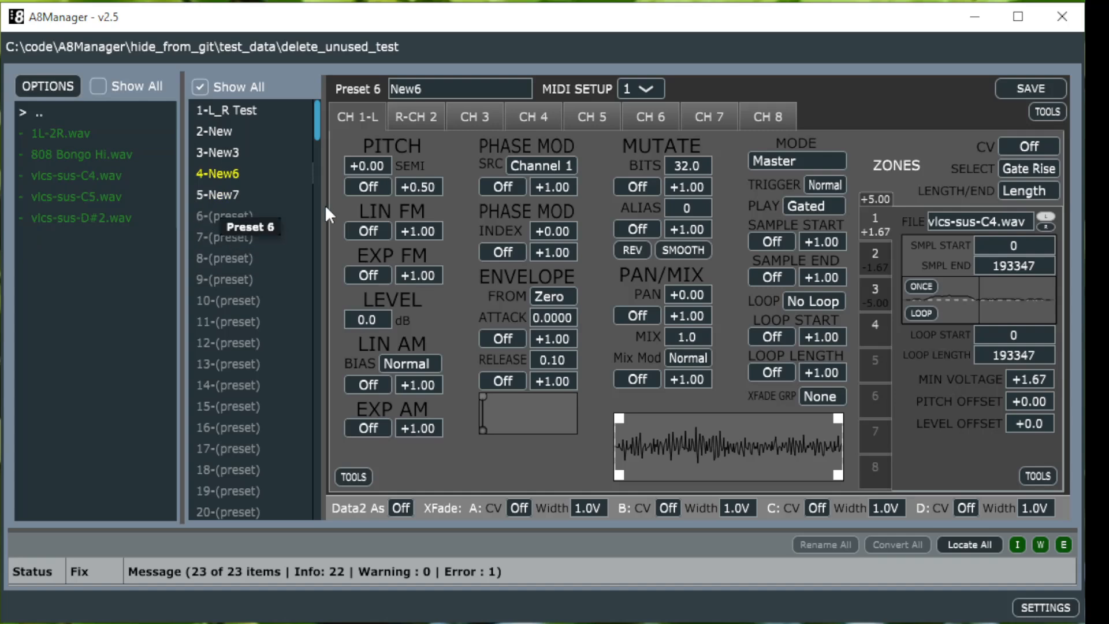
# Step: Switch to preset 5-New7, discarding the unsaved changes to New6
pyautogui.click(231, 192)
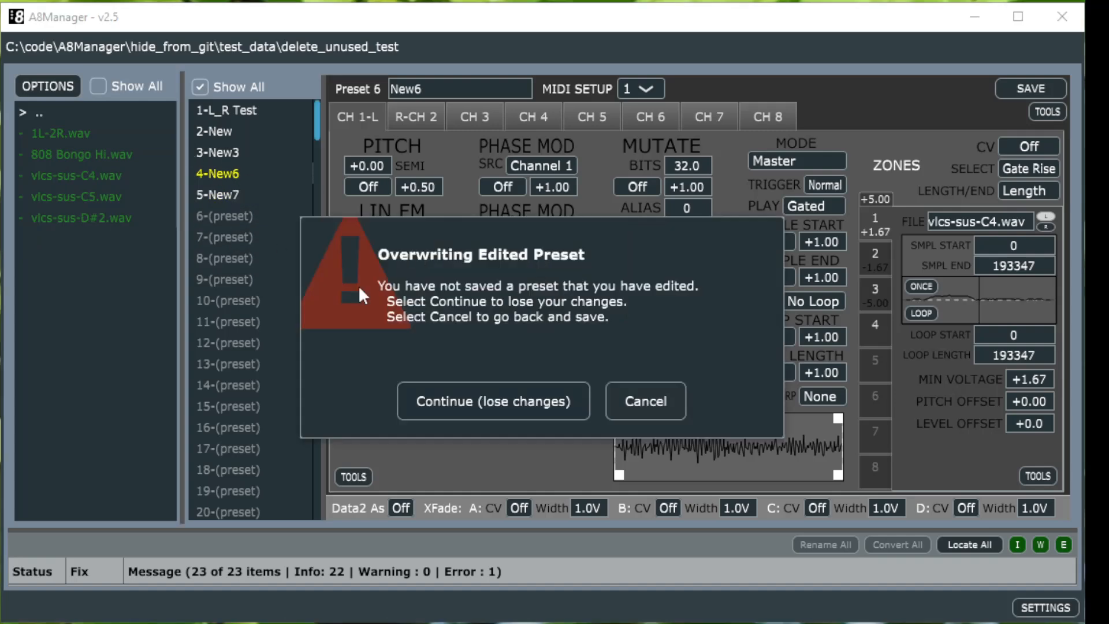
pyautogui.click(520, 407)
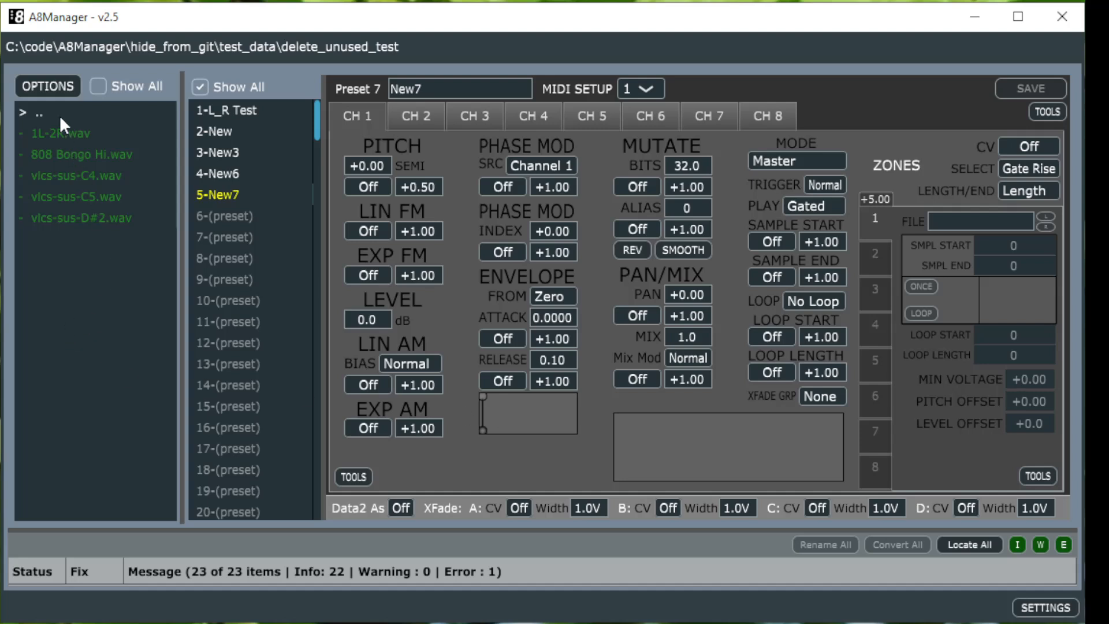
# Step: Remove unused samples from the delete_unused_test folder, confirming the deletion
pyautogui.click(51, 84)
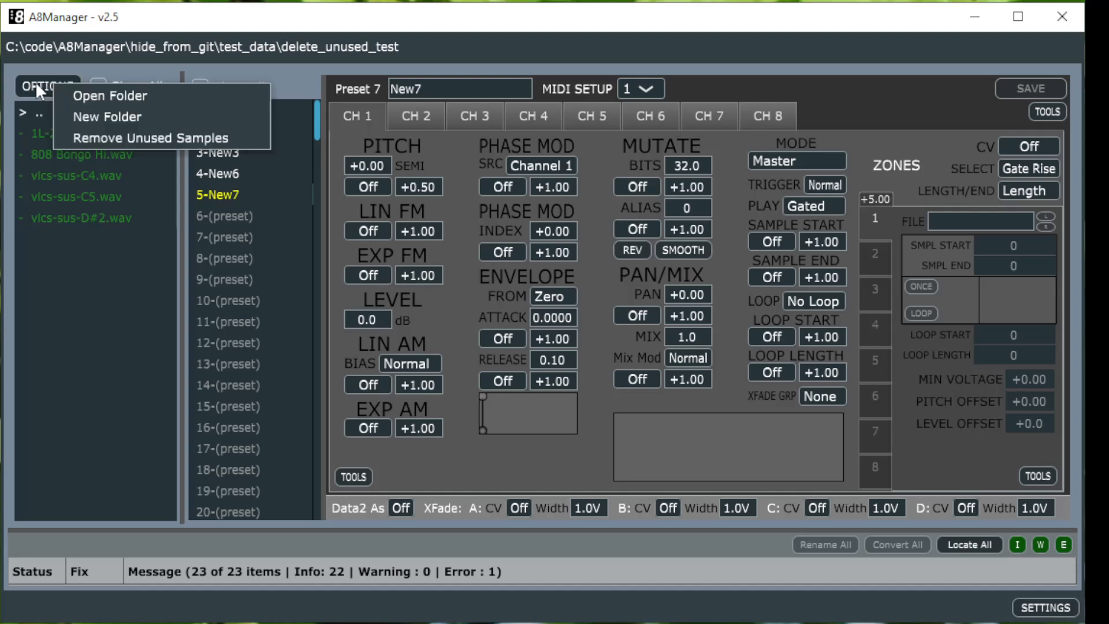
pyautogui.click(45, 81)
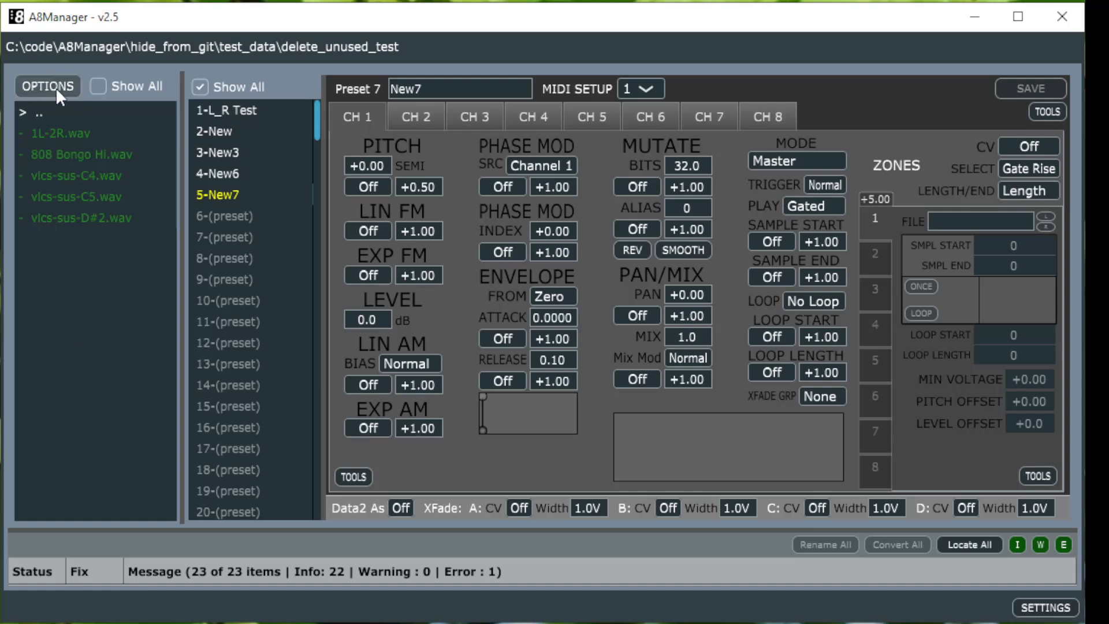
pyautogui.click(56, 88)
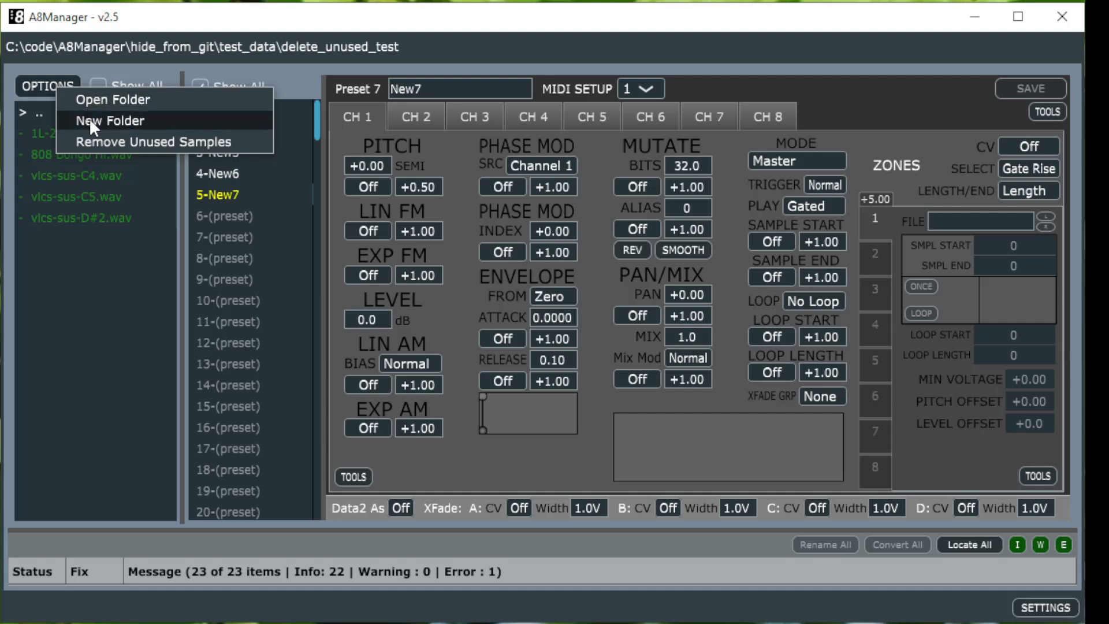
pyautogui.click(90, 139)
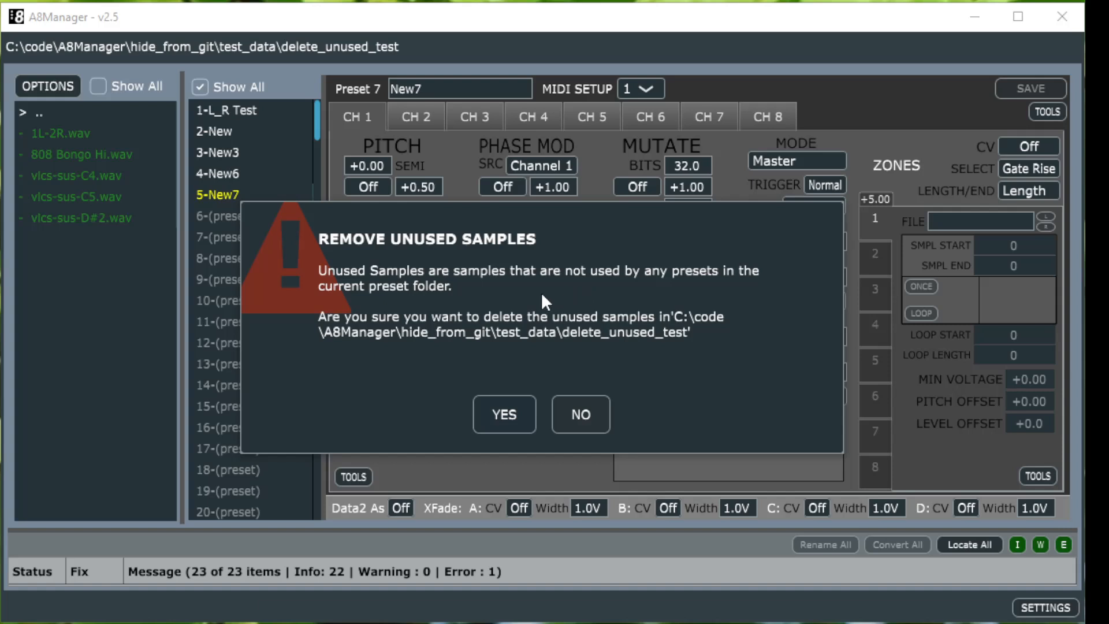
pyautogui.click(511, 409)
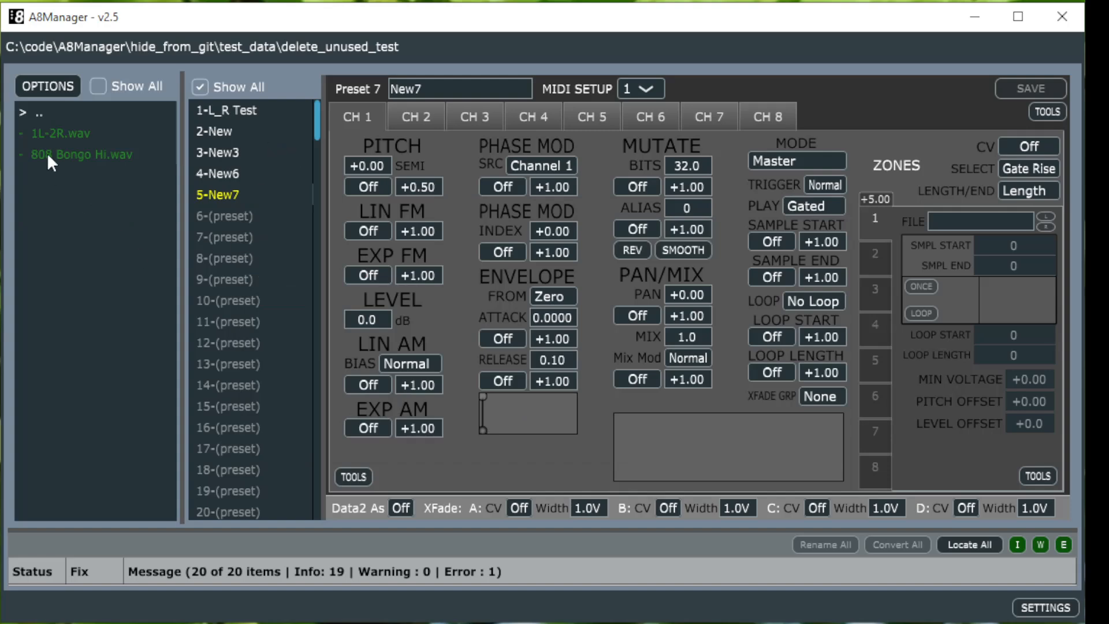
# Step: Go up to the test_data folder and open the New Folder dialog, cancelling it without a name
pyautogui.doubleClick(37, 114)
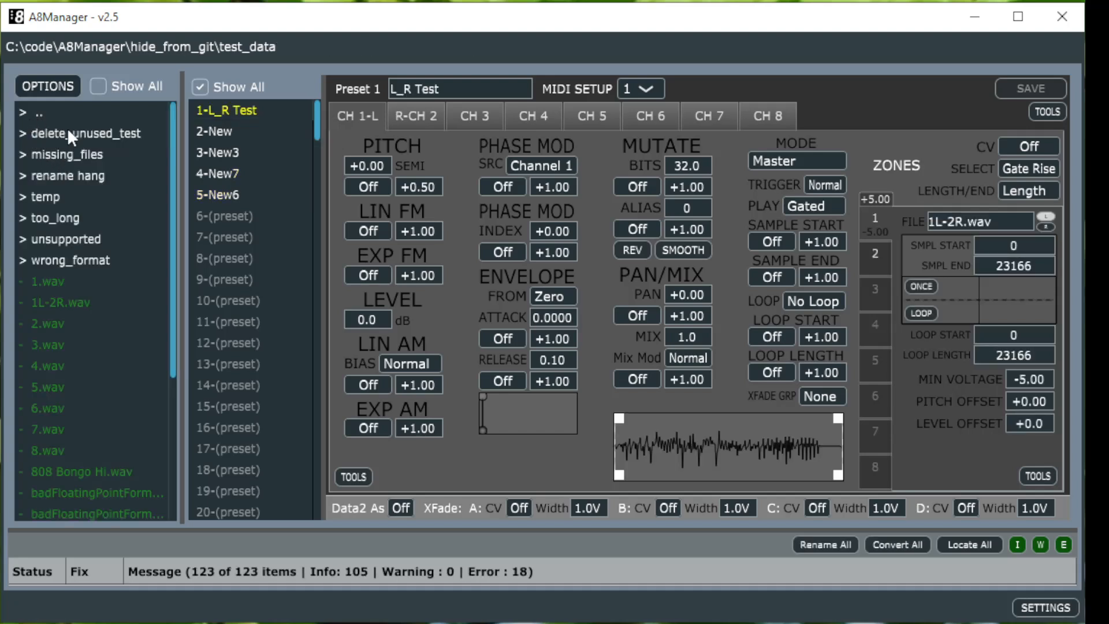
pyautogui.click(53, 83)
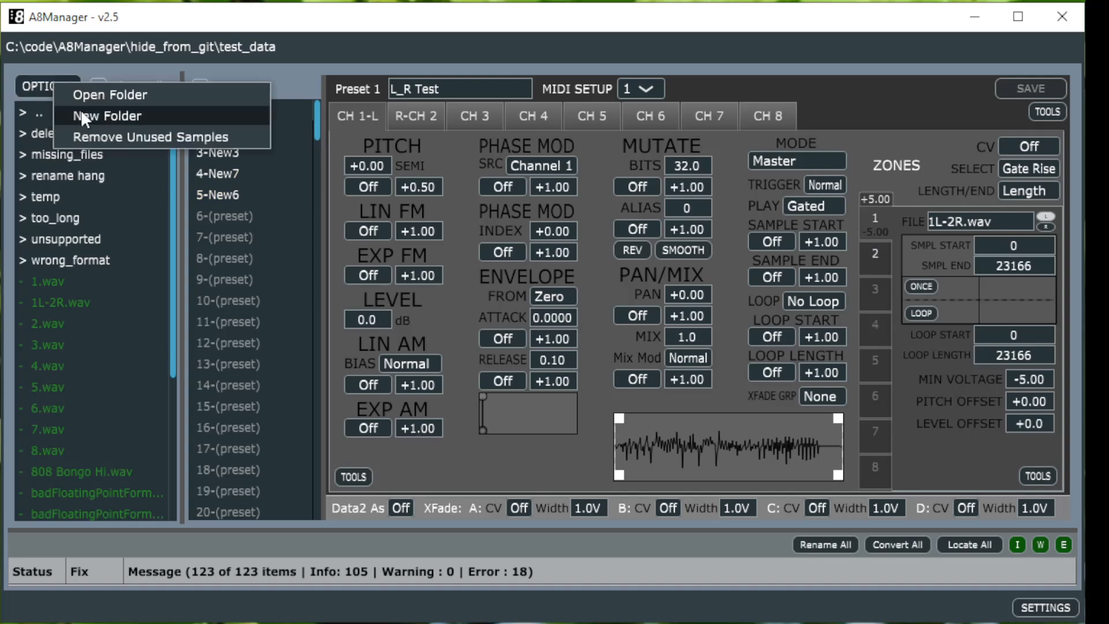
pyautogui.click(92, 114)
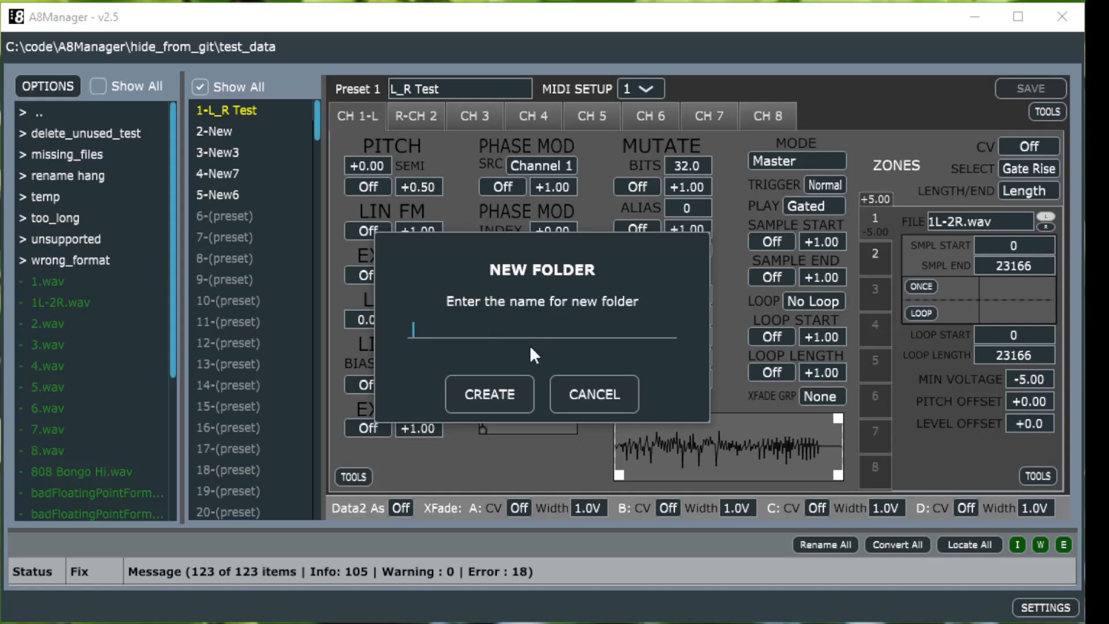
pyautogui.click(584, 394)
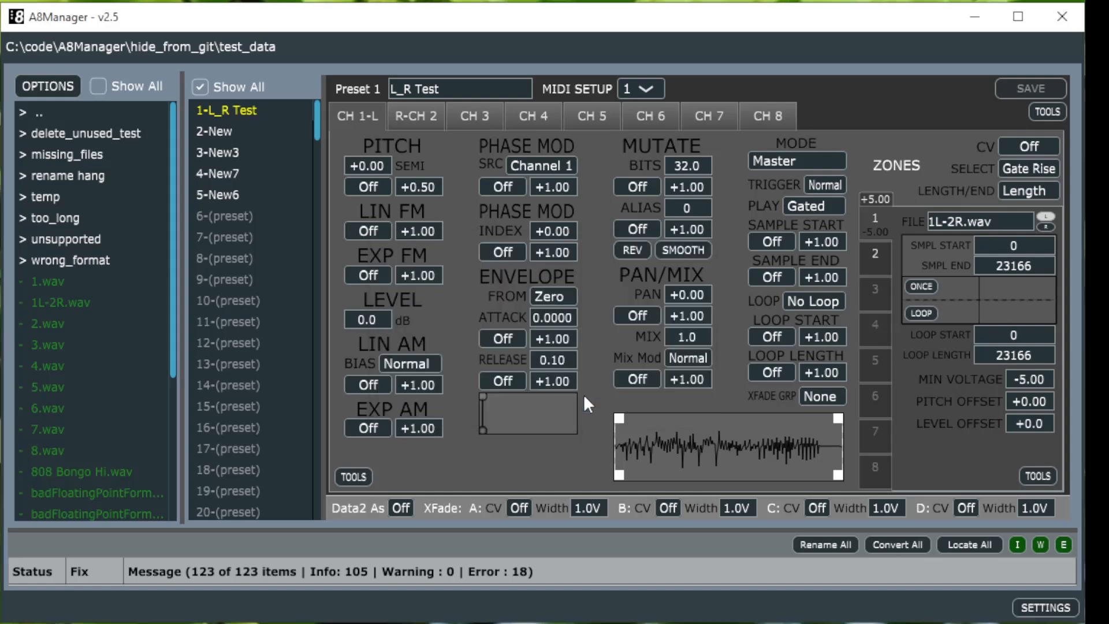
# Step: Examine the context menus of the delete_unused_test and too_long folders and the sample 1.wav
pyautogui.rightClick(92, 133)
pyautogui.click(121, 180)
pyautogui.rightClick(57, 277)
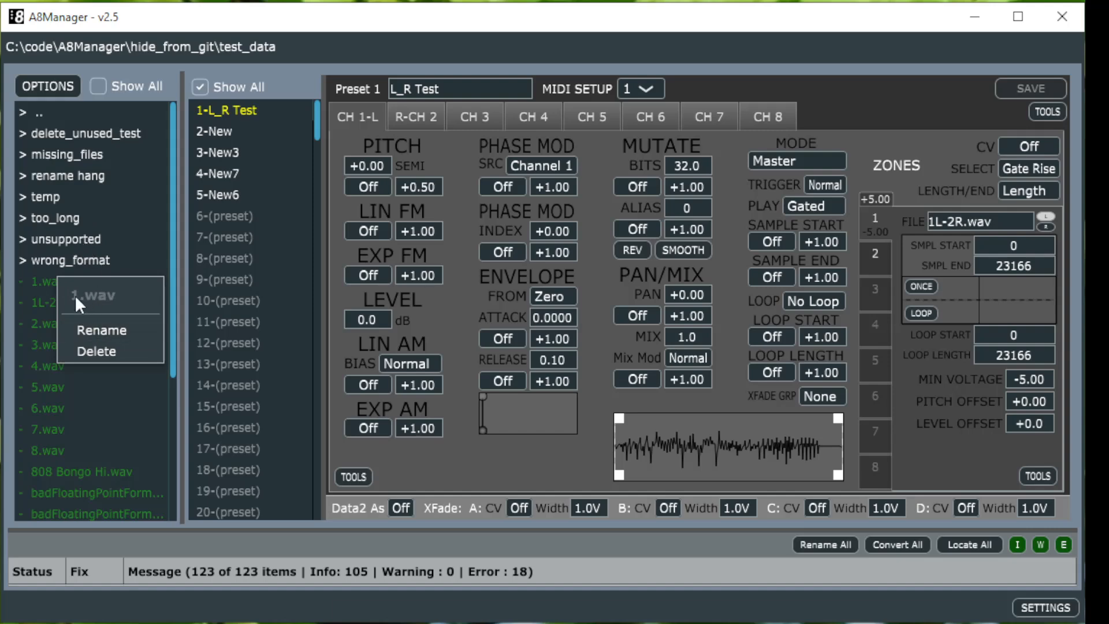
pyautogui.rightClick(81, 211)
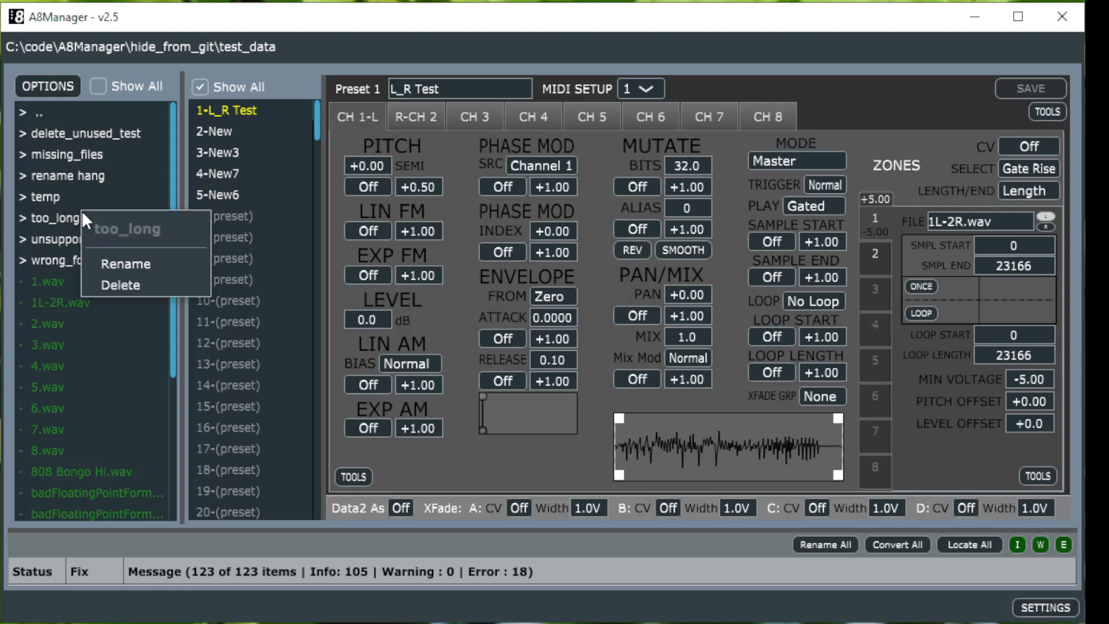
pyautogui.rightClick(59, 274)
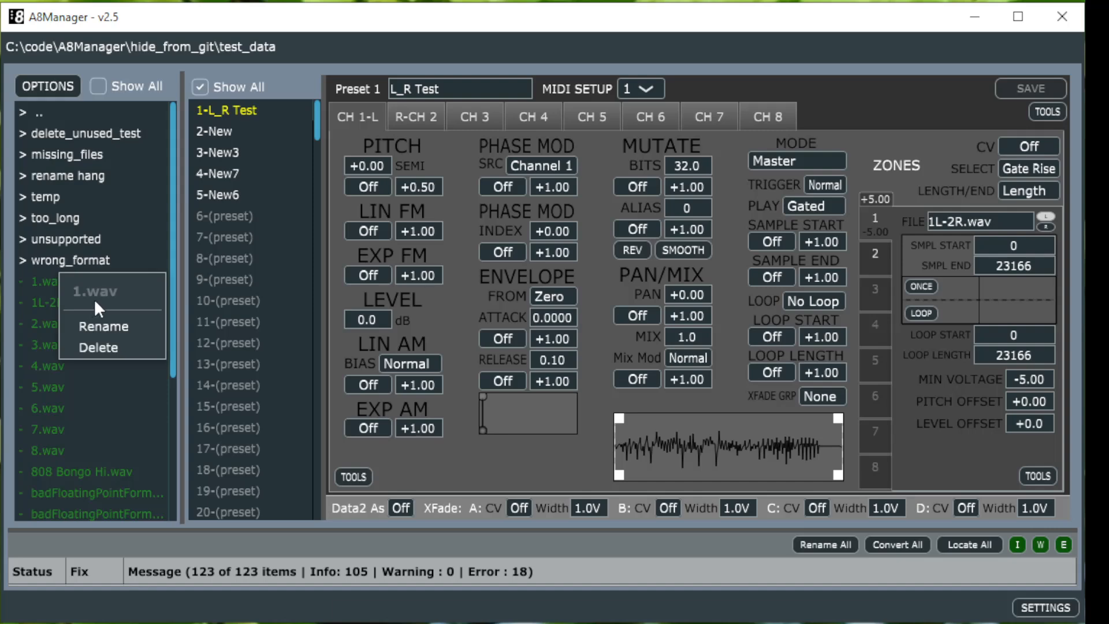
# Step: Split the stereo sample 1L-2R.wav using Stereo Convert
pyautogui.rightClick(51, 298)
pyautogui.moveTo(135, 394)
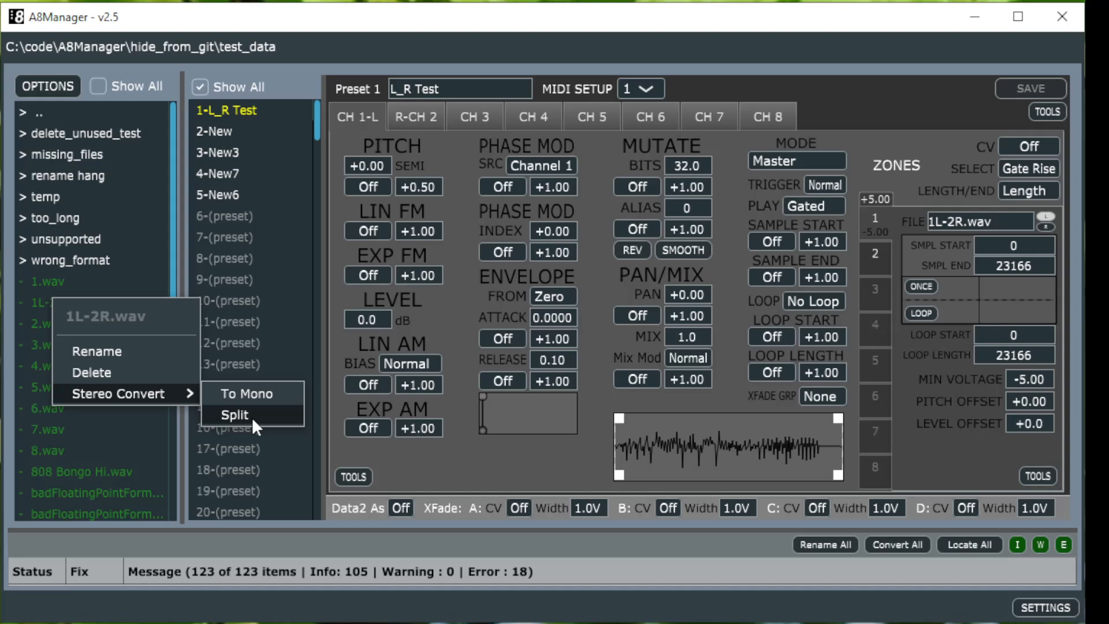
pyautogui.click(251, 417)
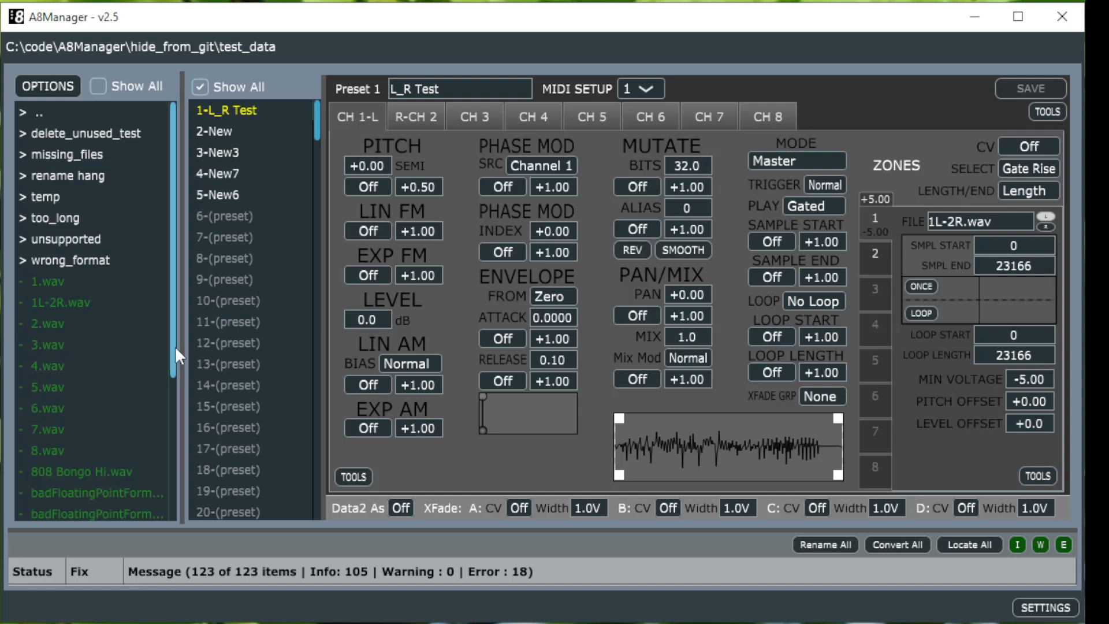
# Step: Show all files in the folder list, scroll through them and hide non-sample files again
pyautogui.click(98, 85)
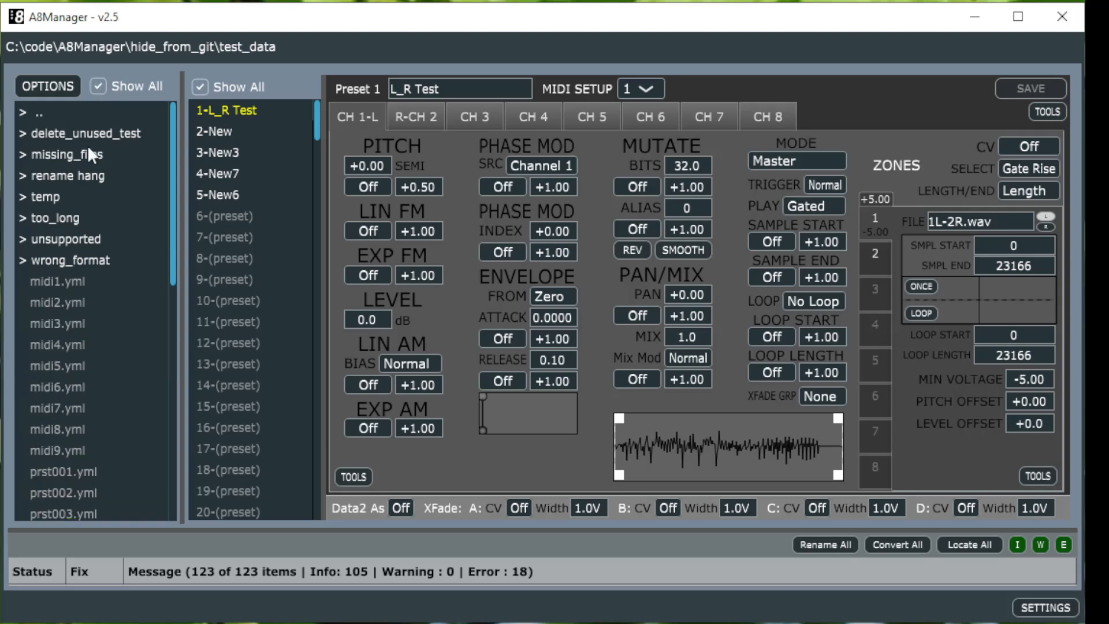
pyautogui.scroll(-8, 88, 182)
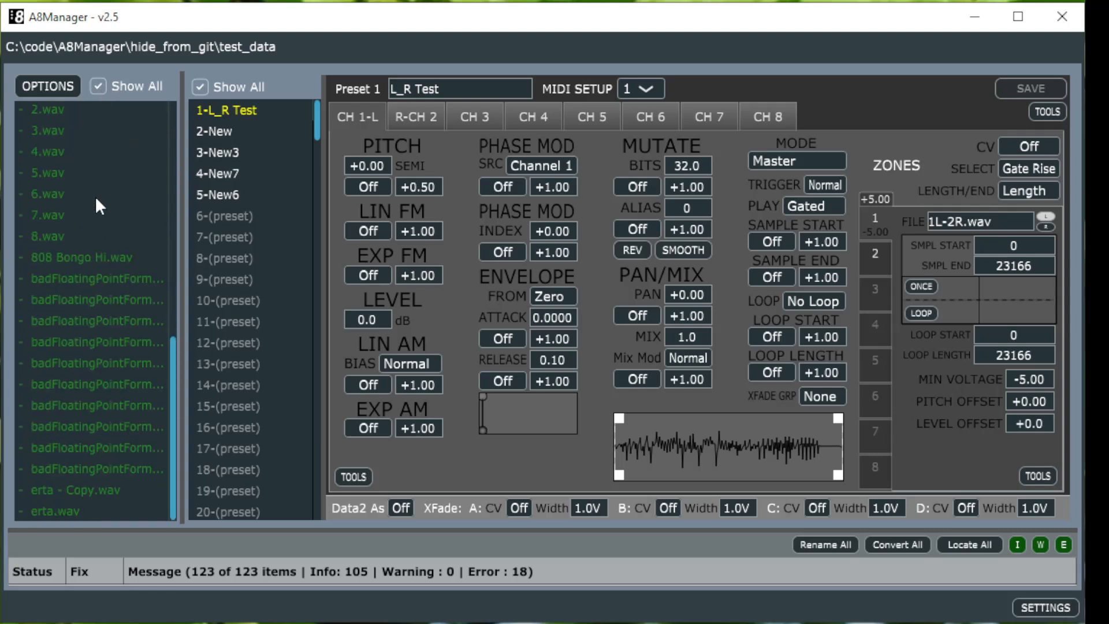
pyautogui.scroll(8, 95, 196)
pyautogui.click(94, 87)
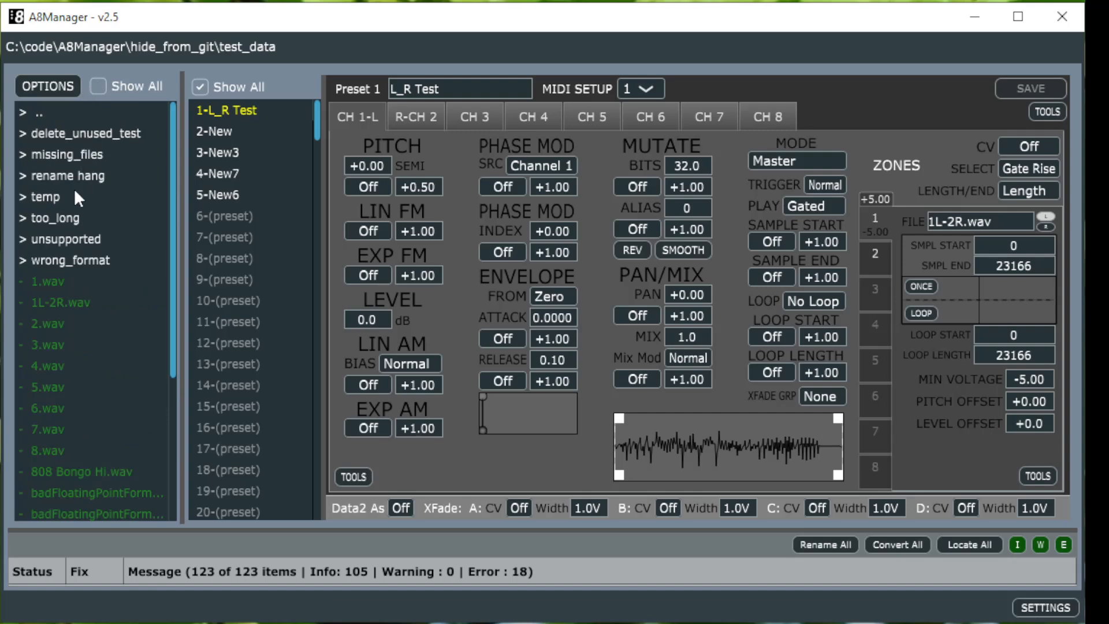
# Step: Append 'as' to the preset name L_R Test and delete those characters again
pyautogui.click(470, 88)
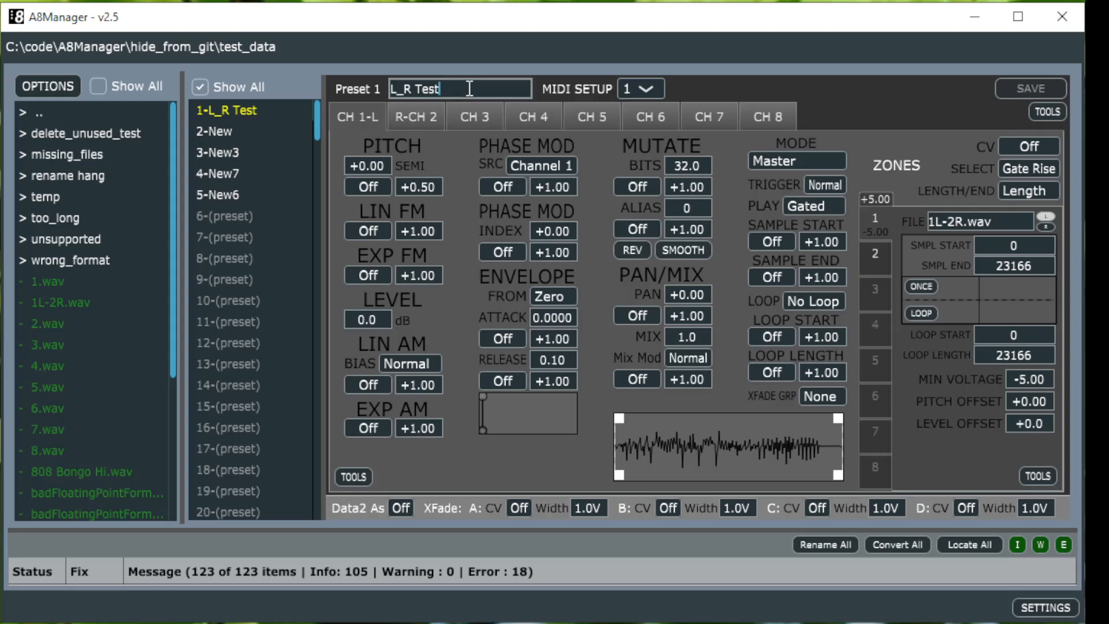
pyautogui.write('as')
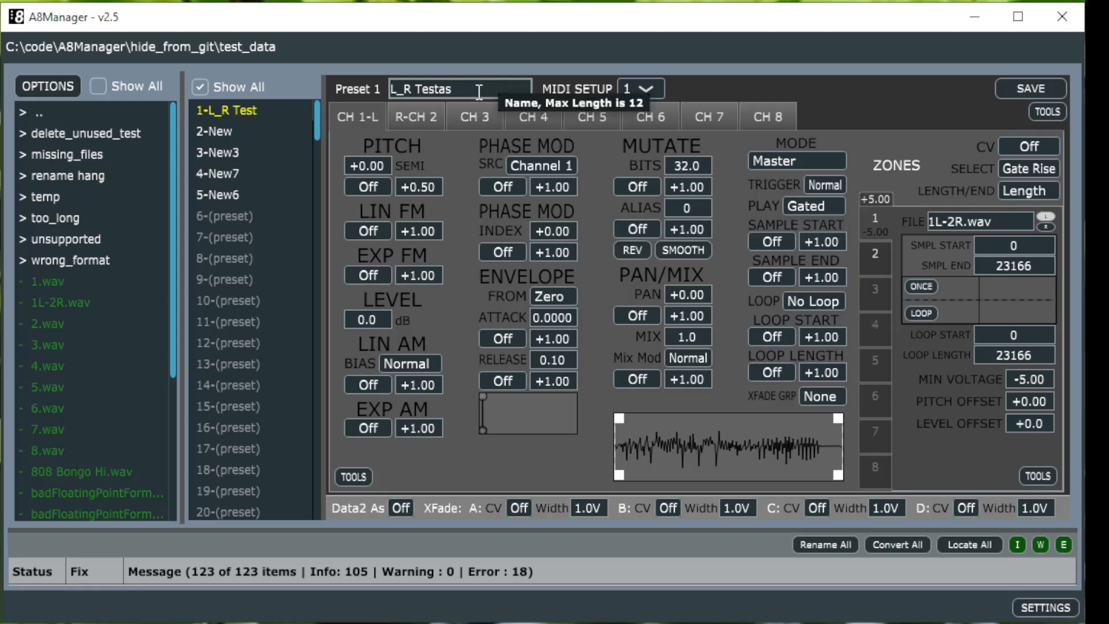
pyautogui.press('BackSpace')
pyautogui.press('BackSpace')
# Step: Set channel 1's pitch semitone value to -0.47 by dragging on the field
pyautogui.click(386, 167)
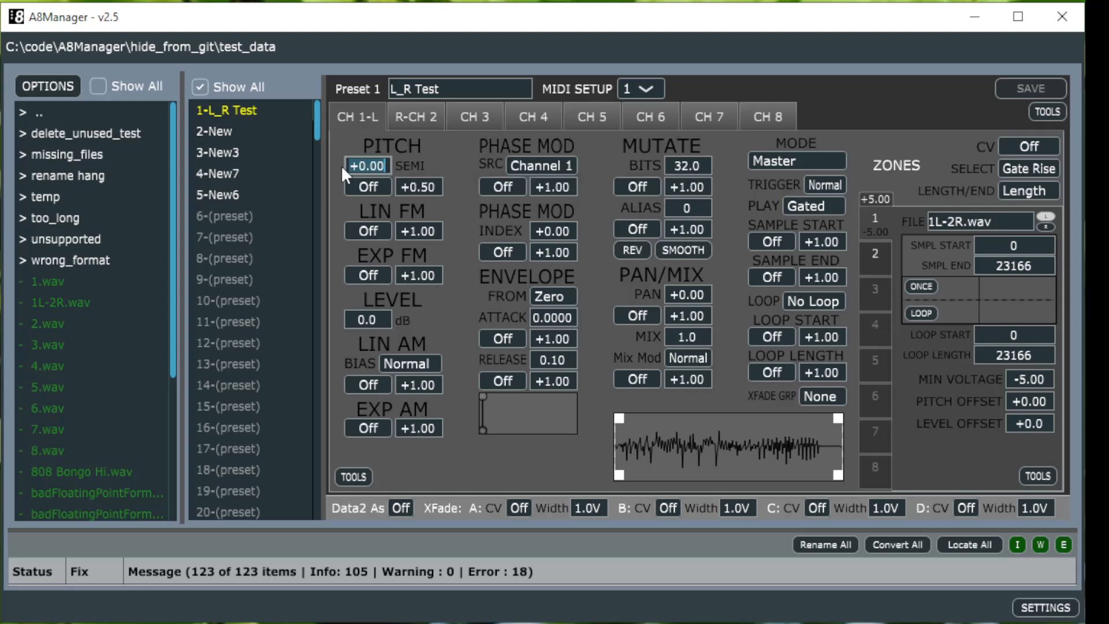
pyautogui.click(368, 167)
pyautogui.click(386, 167)
pyautogui.moveTo(386, 167); pyautogui.dragTo(391, 198)
pyautogui.scroll(7, 386, 167)
pyautogui.scroll(-12, 386, 167)
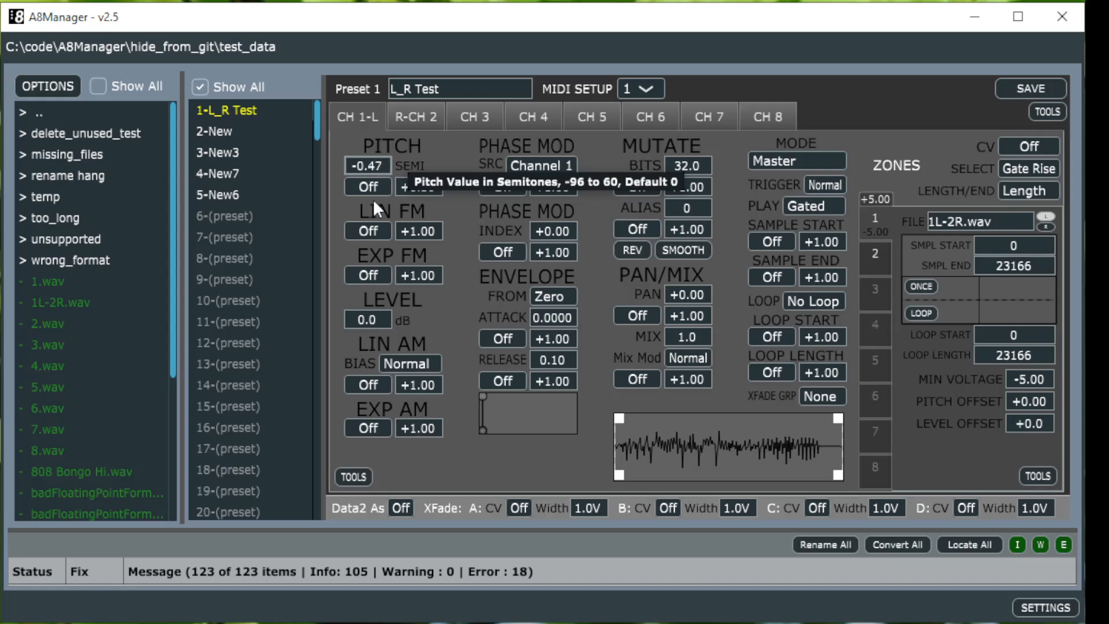
# Step: Open the channel 1 tools menu and close it without choosing an option
pyautogui.click(350, 475)
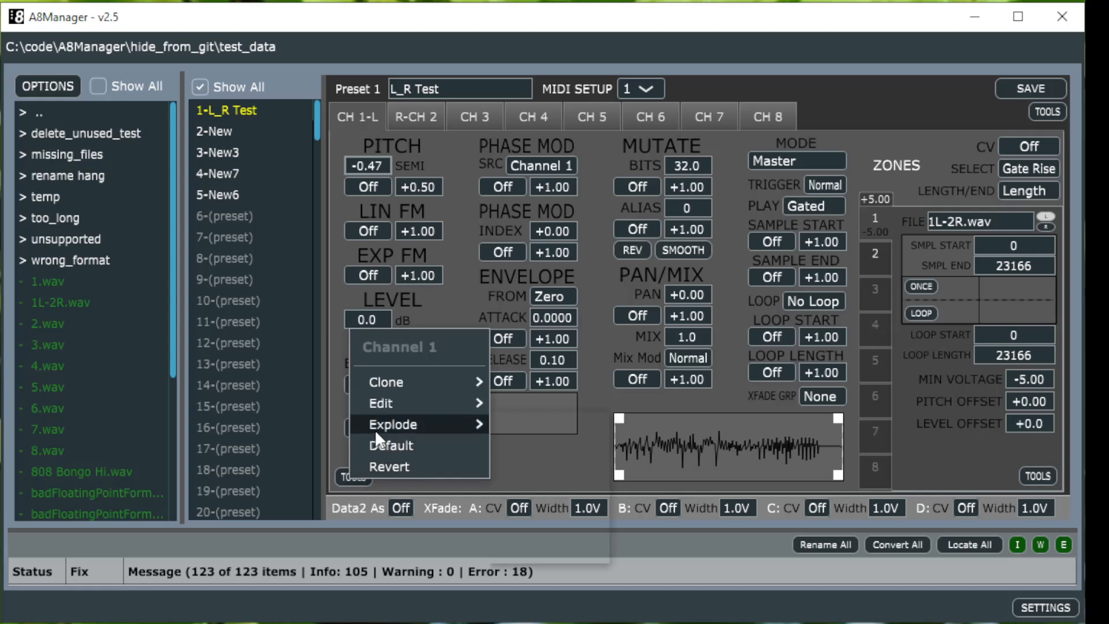
pyautogui.moveTo(376, 428)
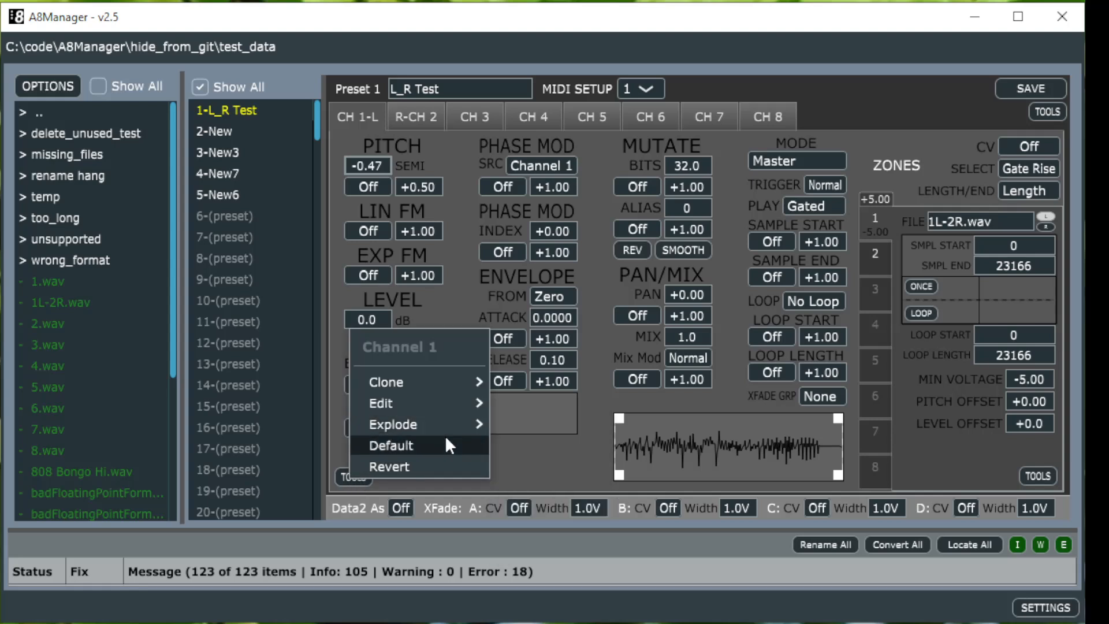
pyautogui.click(472, 484)
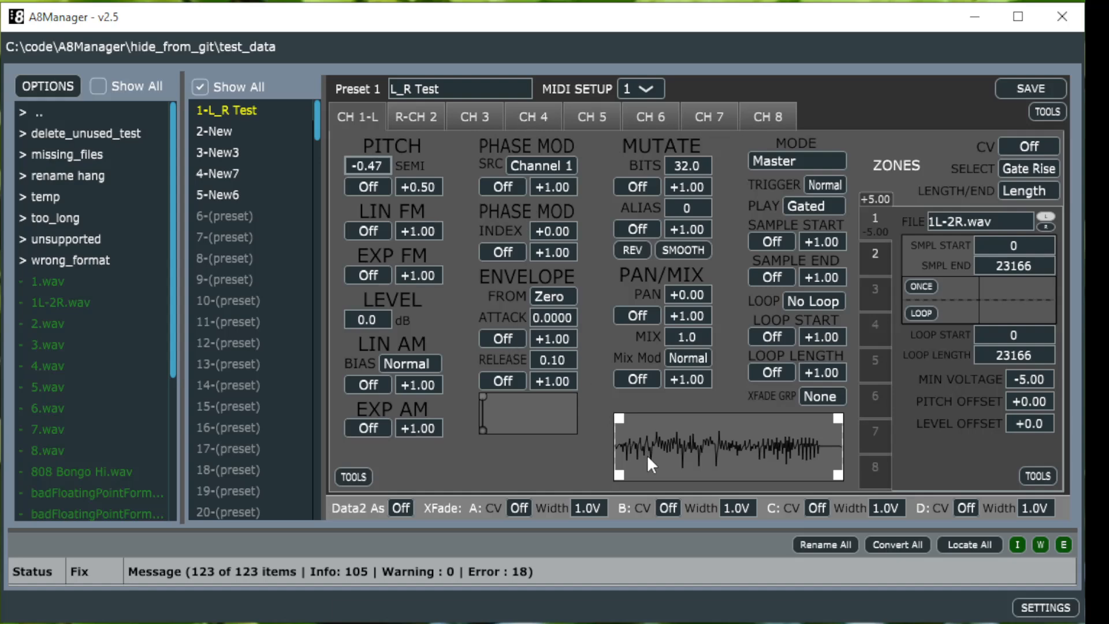
# Step: Explode channel 1 into 2 channels and compare the two resulting channel tabs
pyautogui.click(352, 473)
pyautogui.moveTo(394, 423)
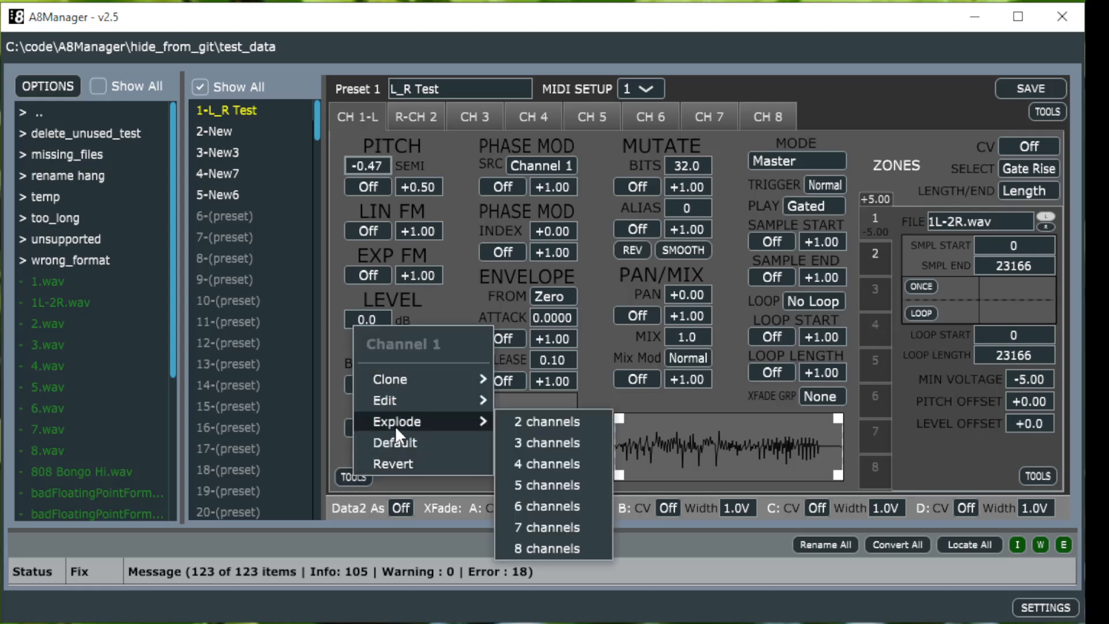
pyautogui.click(511, 423)
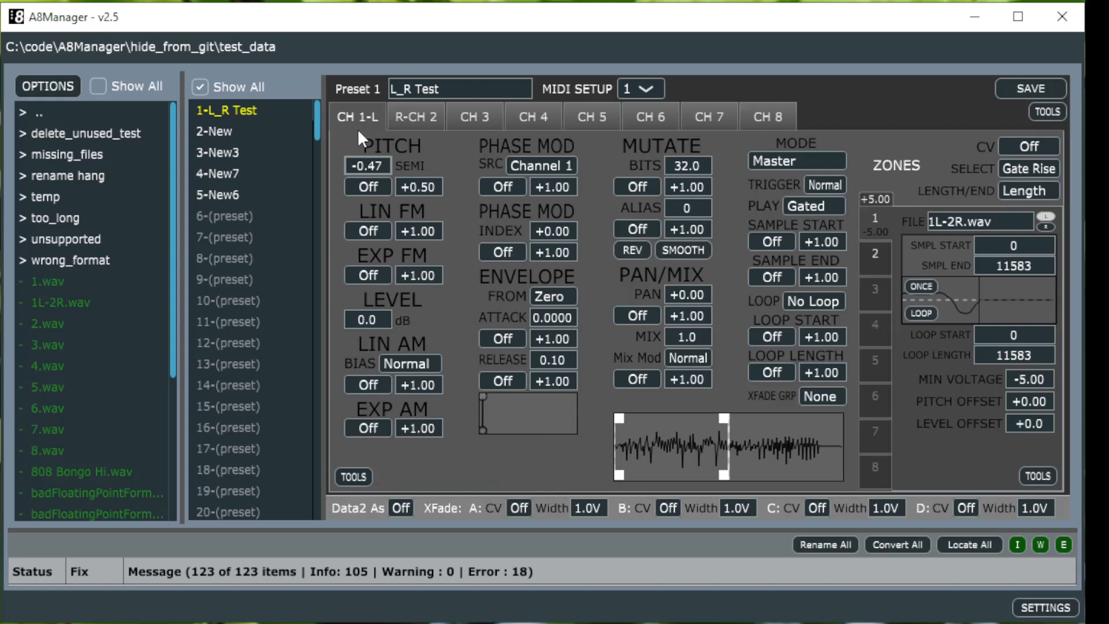
pyautogui.click(420, 122)
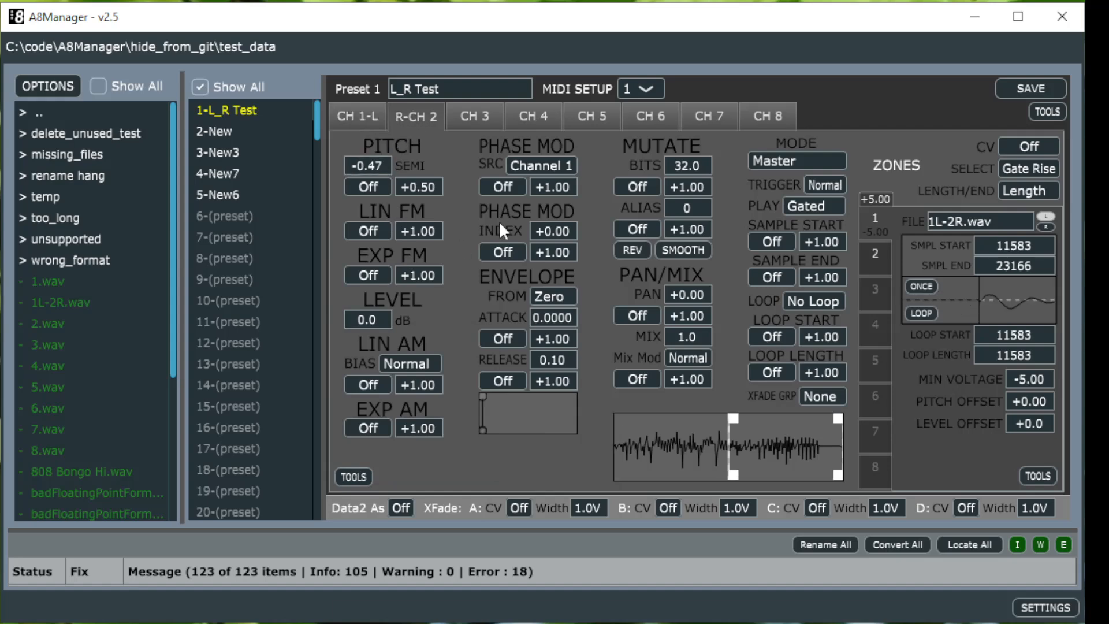
pyautogui.click(361, 128)
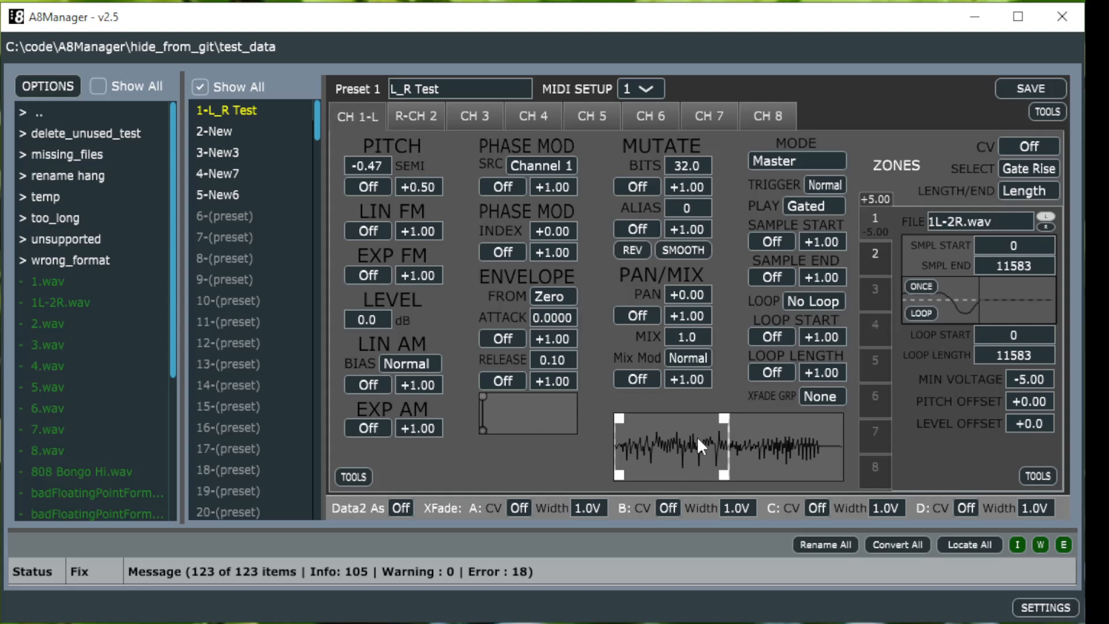
pyautogui.click(411, 109)
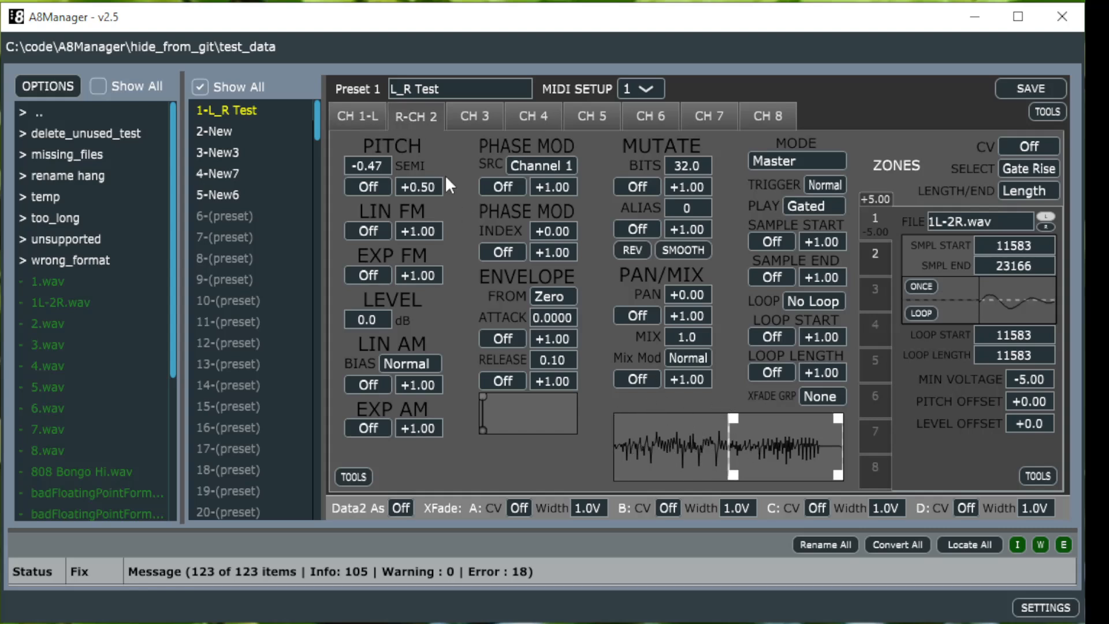
pyautogui.click(361, 119)
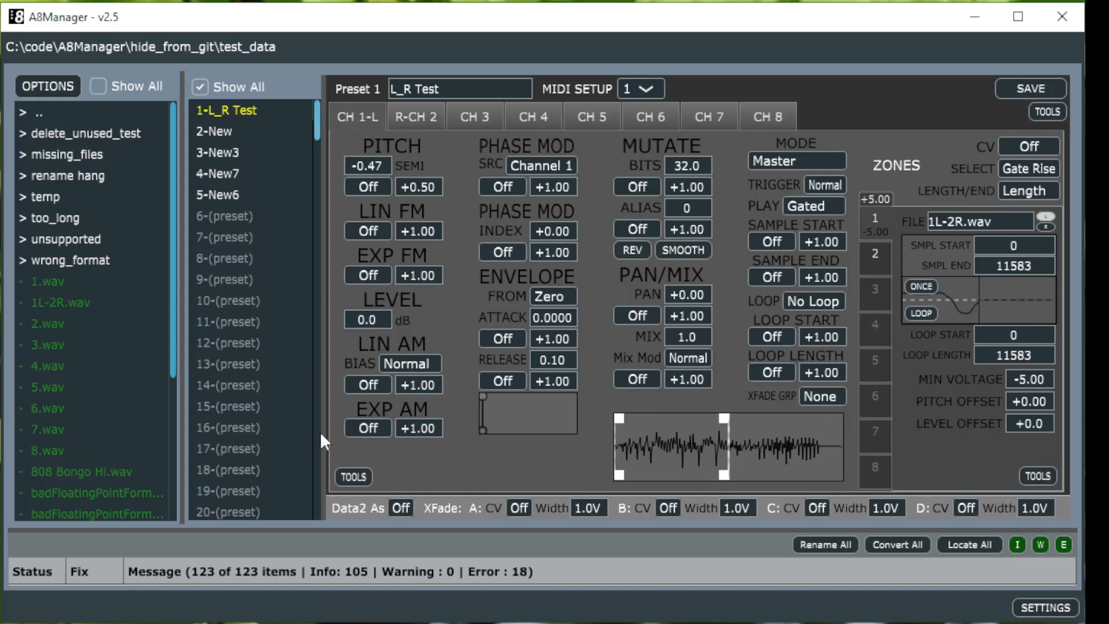
# Step: Explode channel 1 into 8 channels and step through each channel tab
pyautogui.click(351, 476)
pyautogui.moveTo(410, 428)
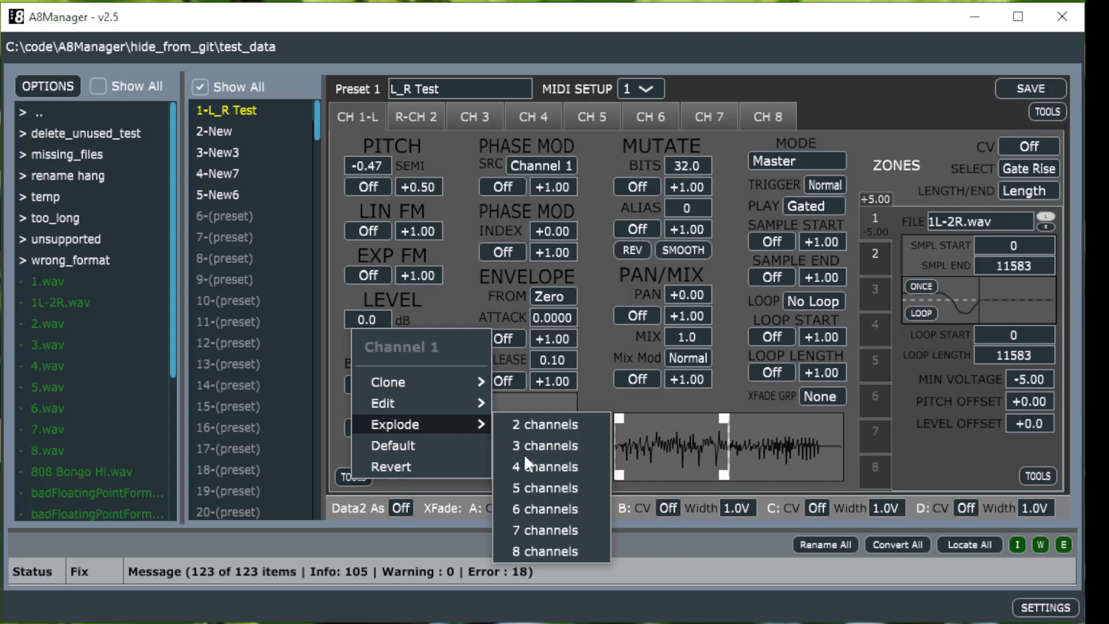
pyautogui.click(527, 552)
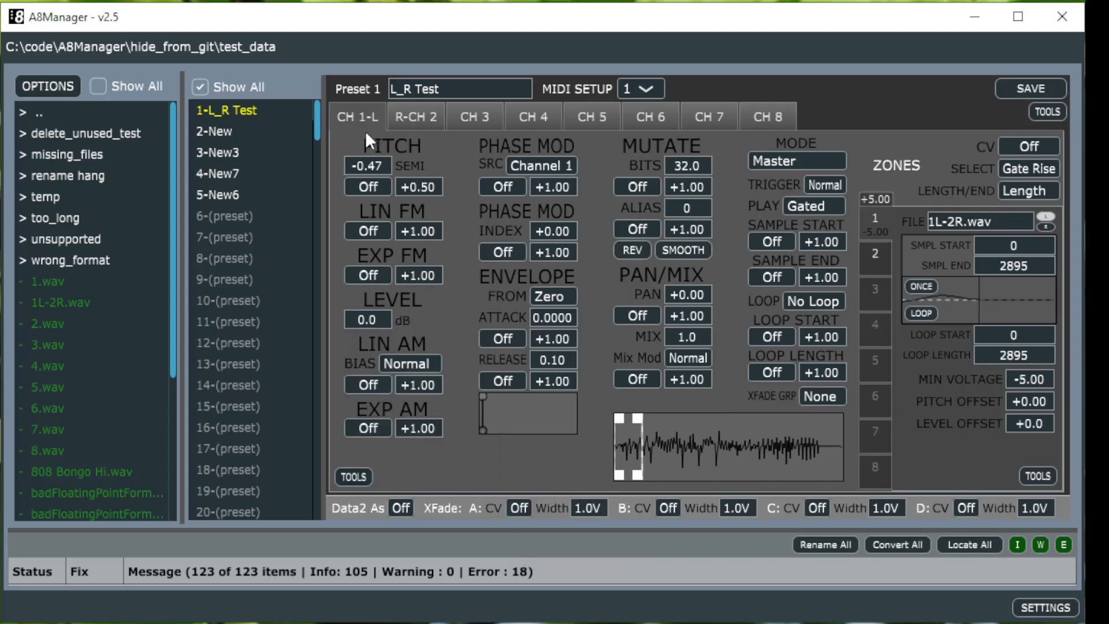
pyautogui.click(404, 111)
pyautogui.click(467, 118)
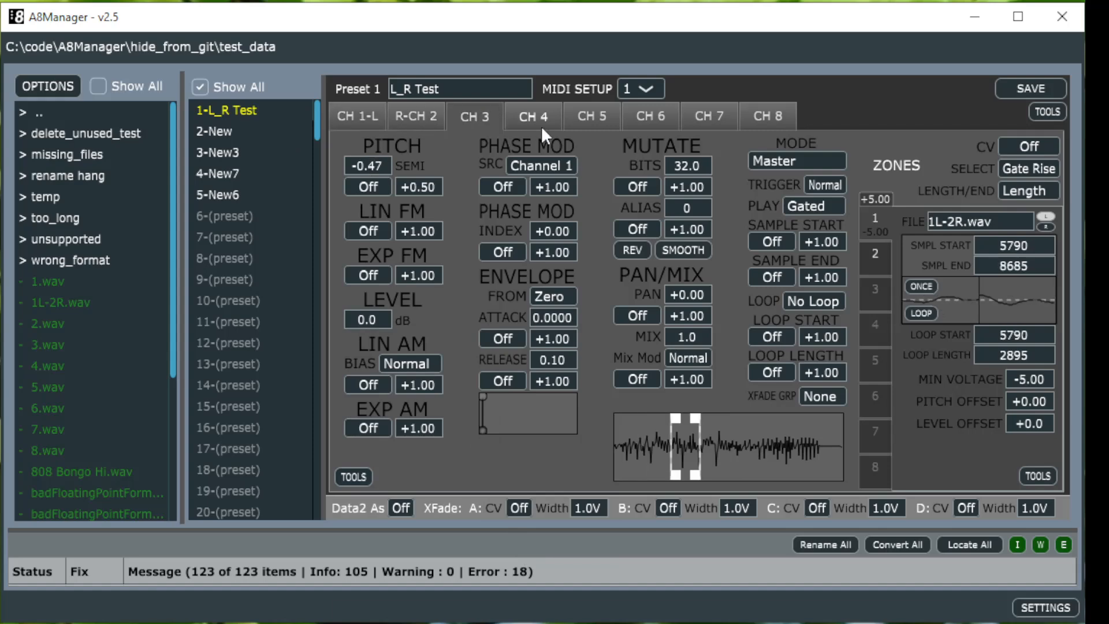
pyautogui.click(561, 116)
pyautogui.click(601, 114)
pyautogui.click(661, 118)
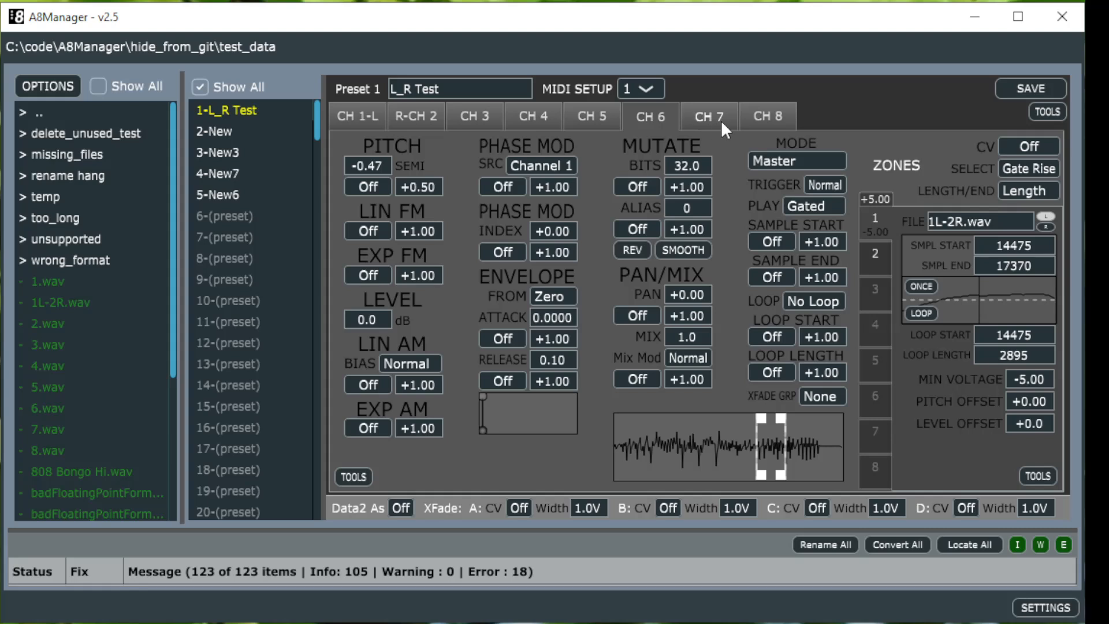
pyautogui.click(721, 118)
pyautogui.click(750, 116)
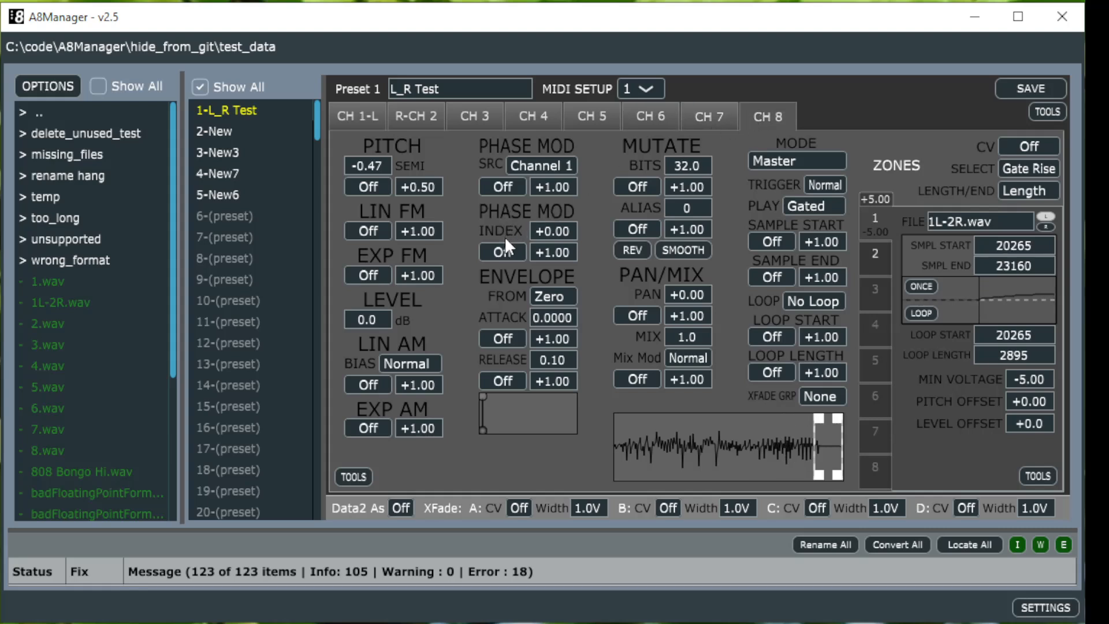
# Step: Move preset New6 up one position in the preset list
pyautogui.rightClick(228, 195)
pyautogui.moveTo(294, 306)
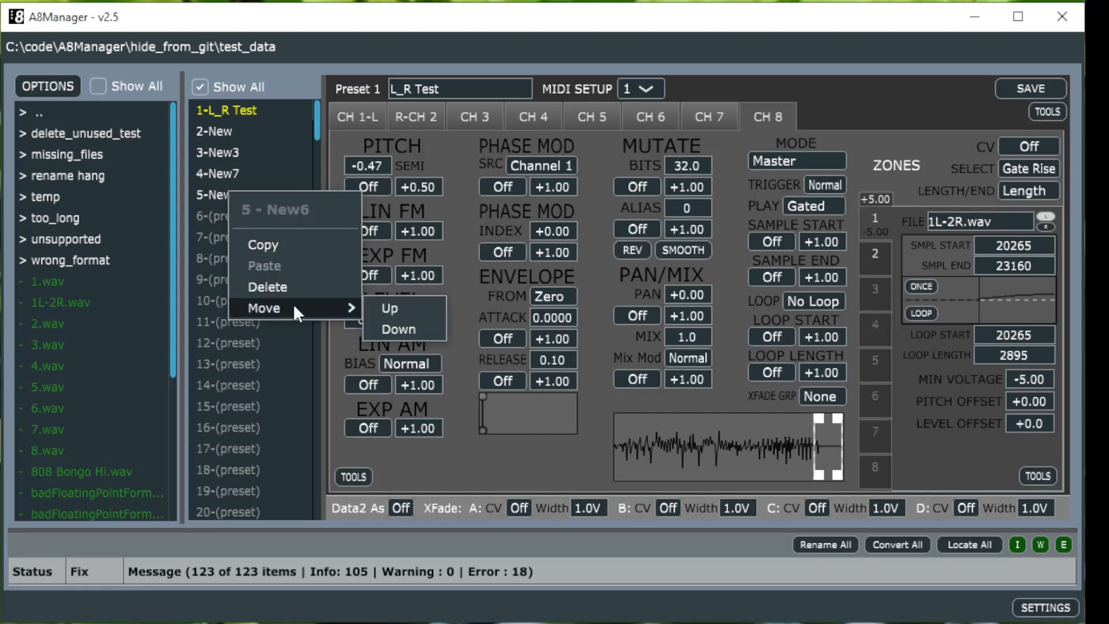
pyautogui.click(382, 310)
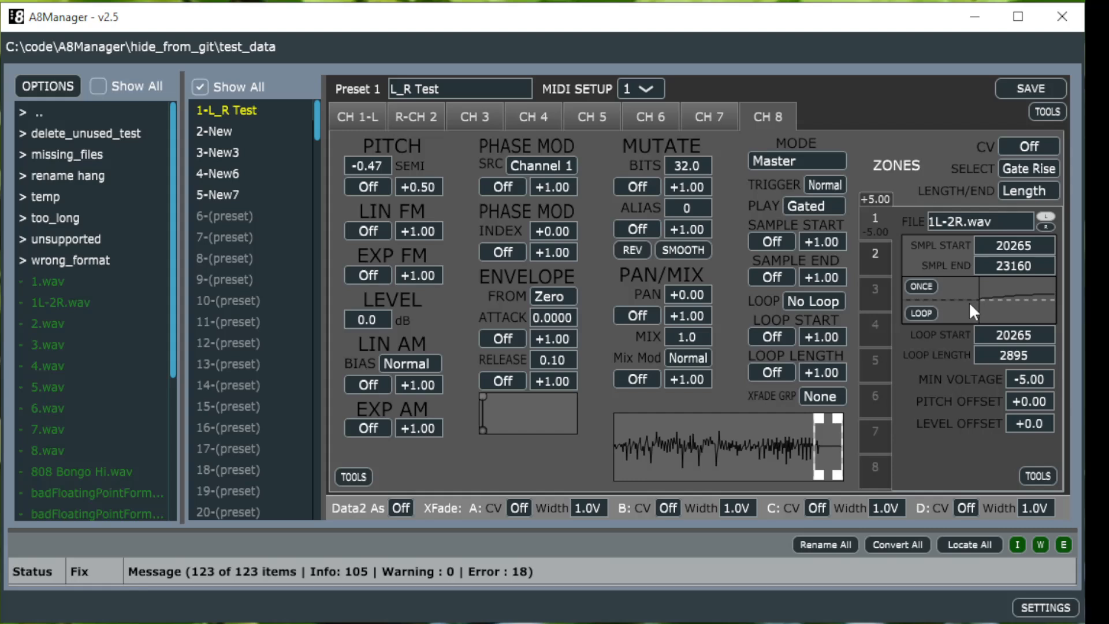
# Step: Open preset New6, load 2.wav into zone 1 of channel 1, and compare zones 1 and 2
pyautogui.click(231, 171)
pyautogui.click(511, 404)
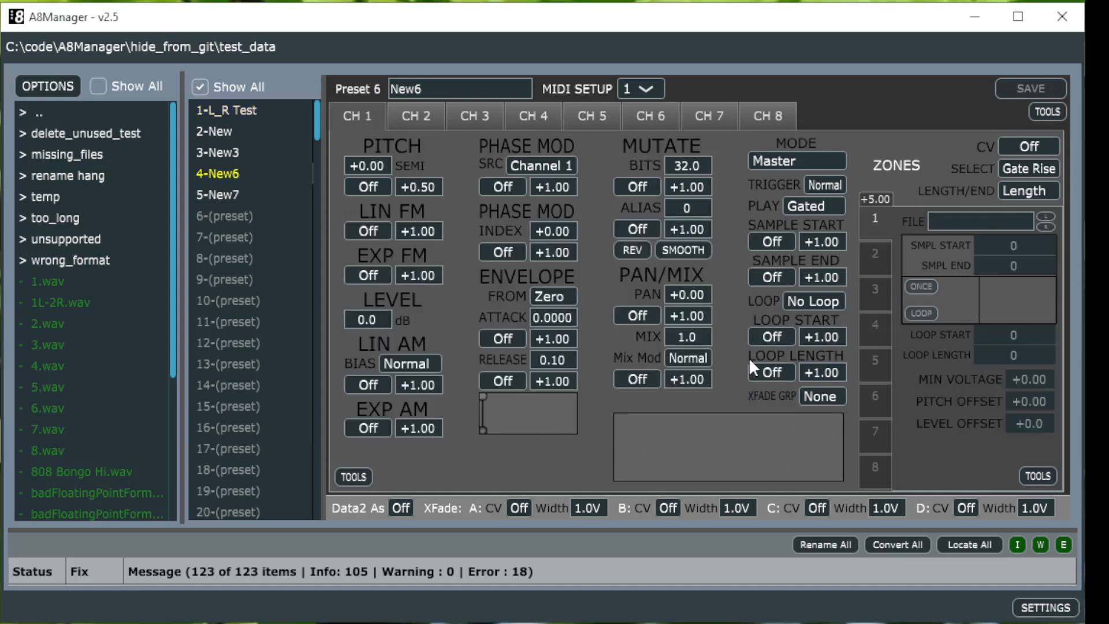
pyautogui.click(60, 322)
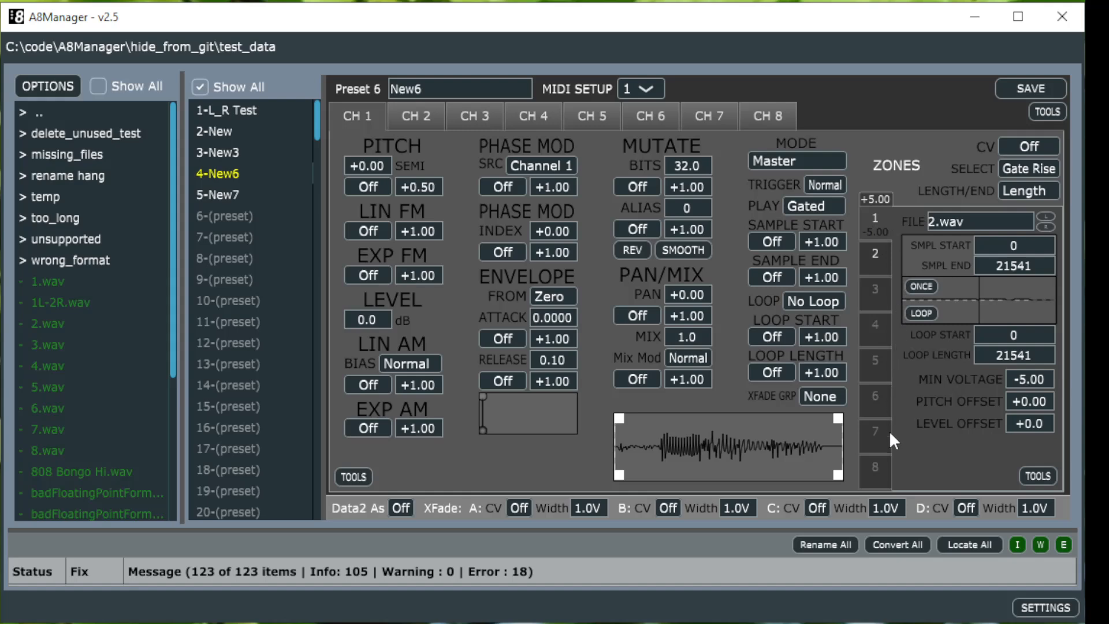
pyautogui.click(879, 259)
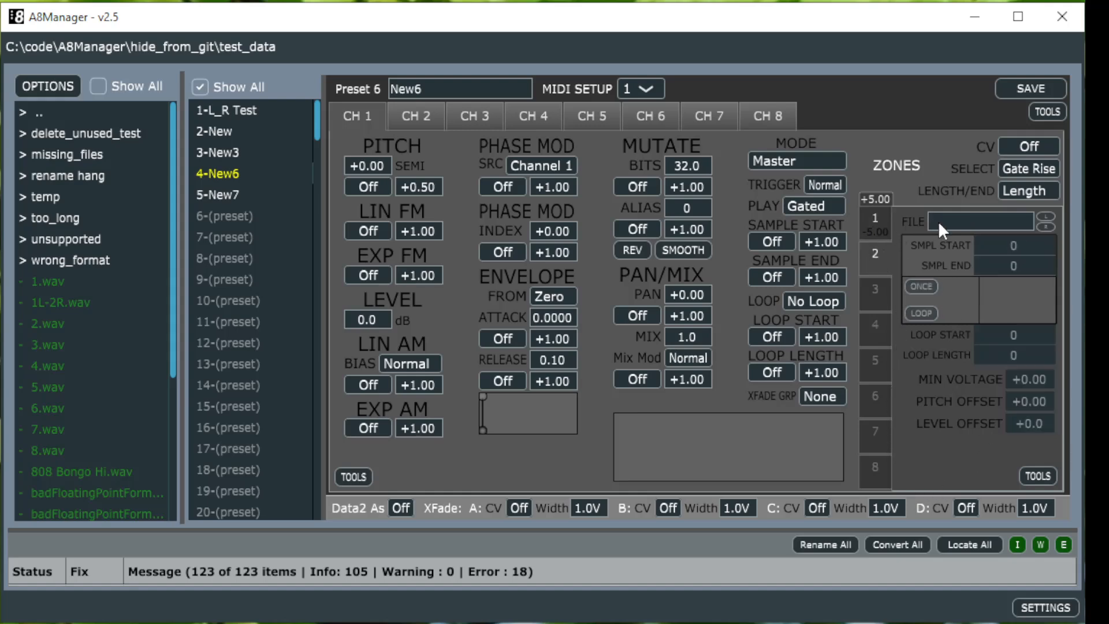
pyautogui.click(879, 227)
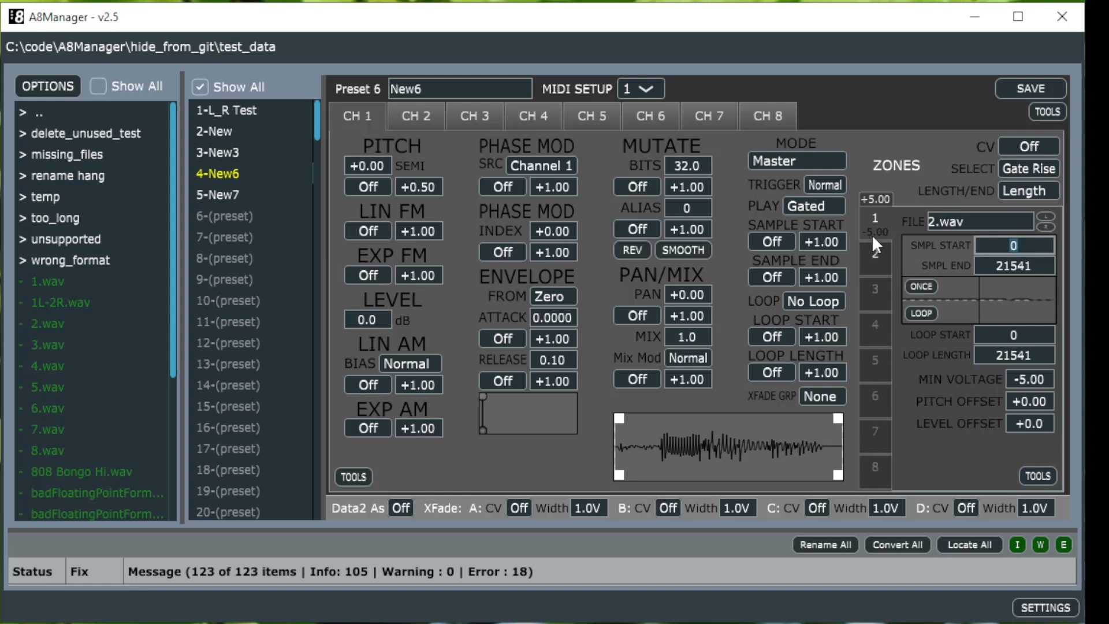
pyautogui.click(871, 256)
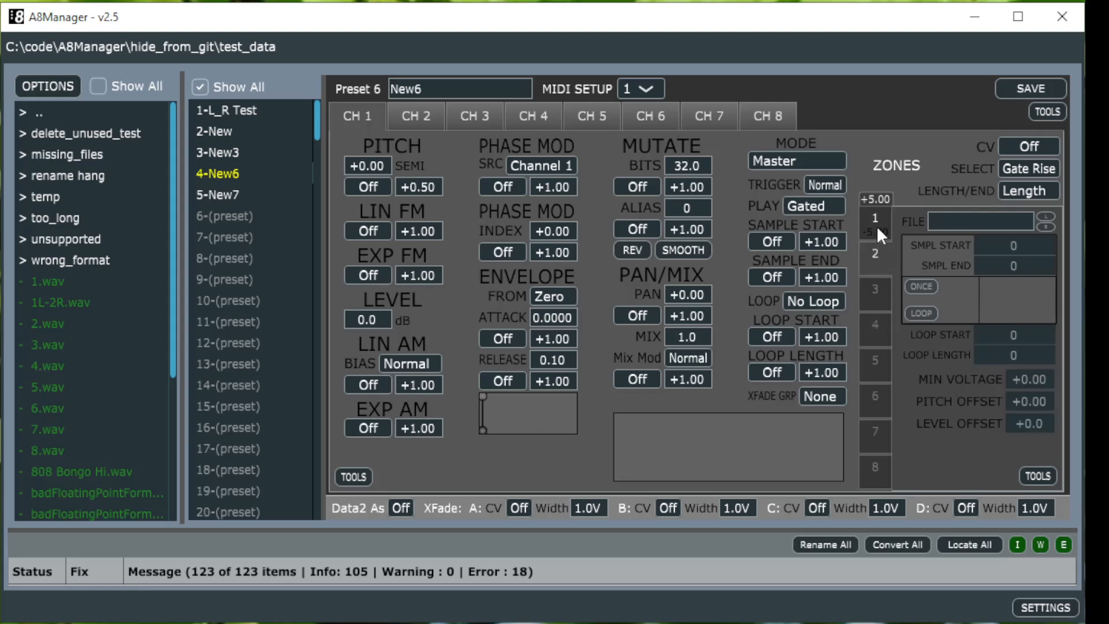
pyautogui.click(876, 225)
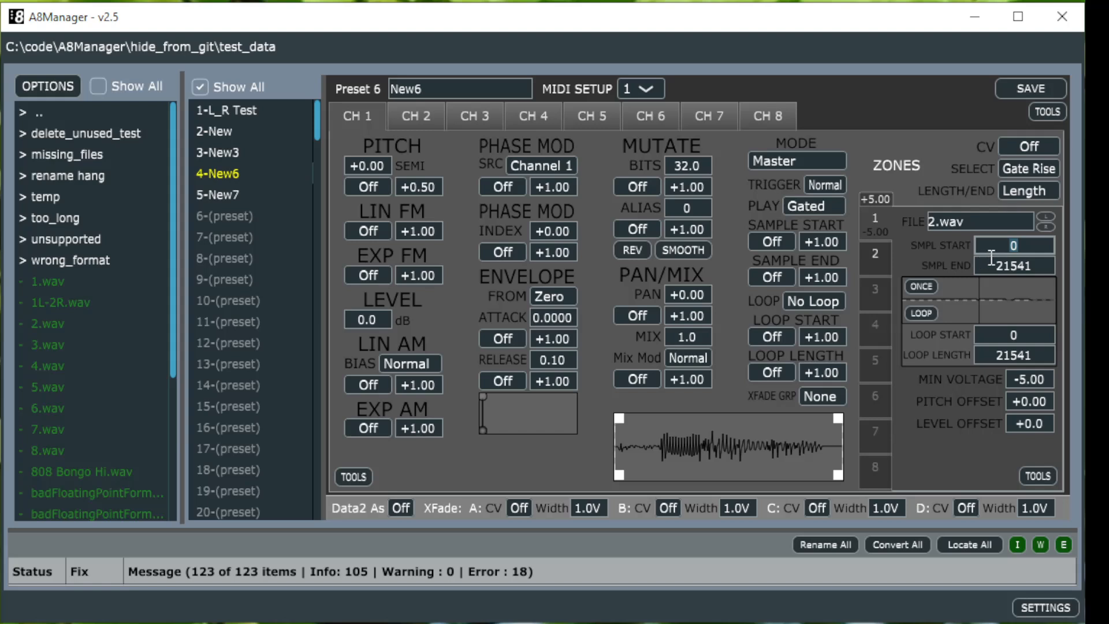
# Step: Trim zone 1's sample by dragging the start marker to about 5564 and the end marker to about 14899
pyautogui.click(1008, 265)
pyautogui.click(1013, 334)
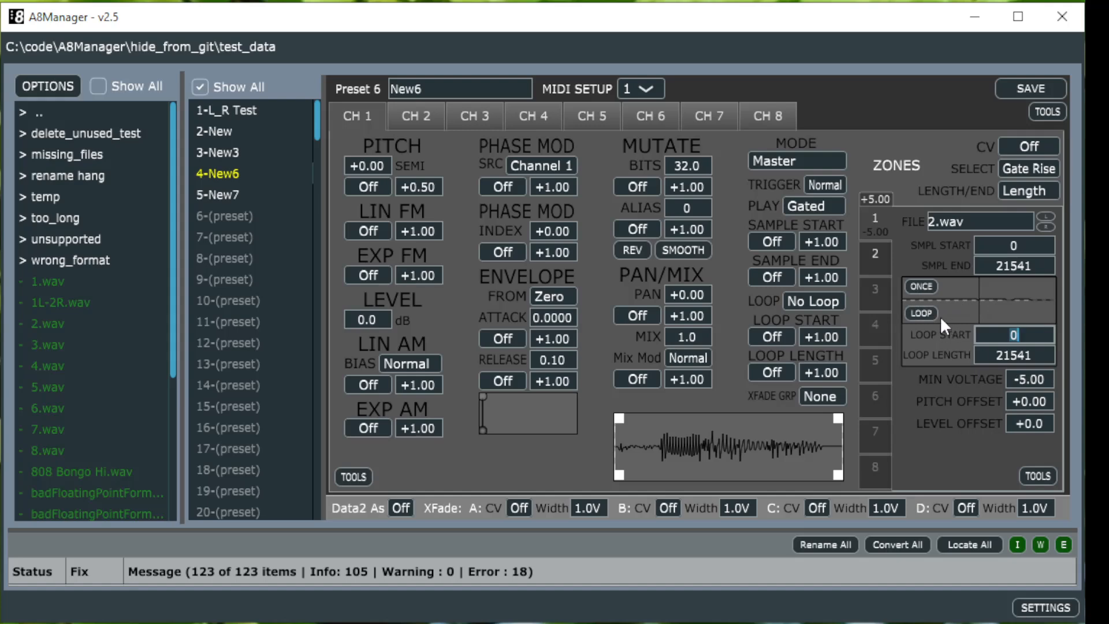
pyautogui.click(919, 312)
pyautogui.click(921, 314)
pyautogui.moveTo(839, 419)
pyautogui.mouseDown()
pyautogui.moveTo(770, 431)
pyautogui.moveTo(837, 417)
pyautogui.mouseUp()
pyautogui.moveTo(839, 479)
pyautogui.mouseDown()
pyautogui.moveTo(818, 476)
pyautogui.moveTo(849, 482)
pyautogui.mouseUp()
pyautogui.moveTo(622, 418); pyautogui.dragTo(677, 418)
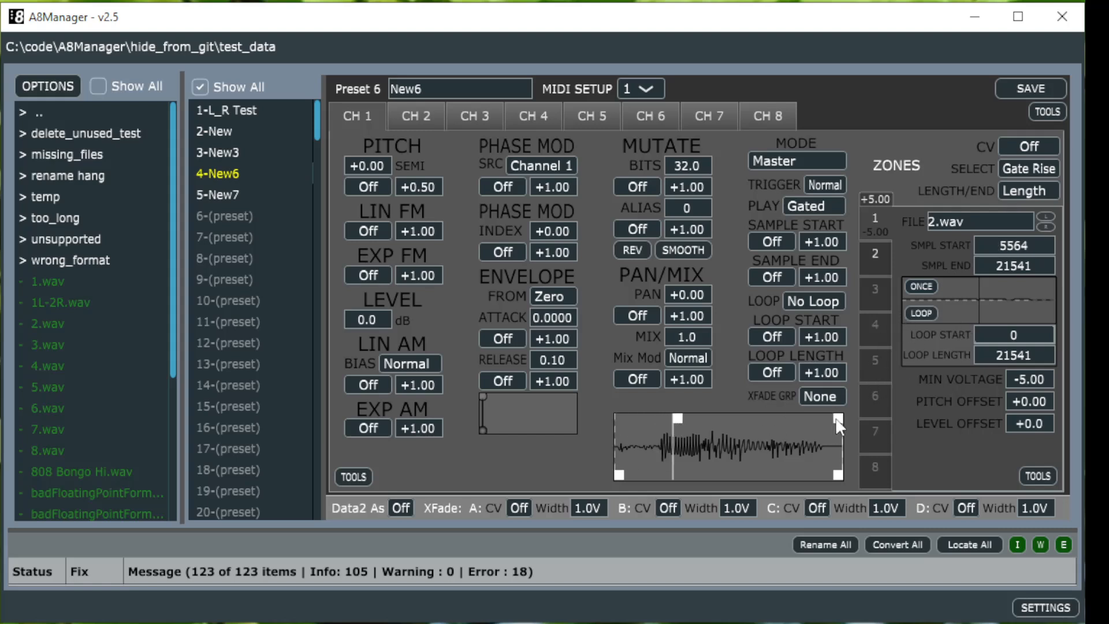
pyautogui.moveTo(835, 420); pyautogui.dragTo(756, 419)
pyautogui.moveTo(750, 418); pyautogui.dragTo(774, 418)
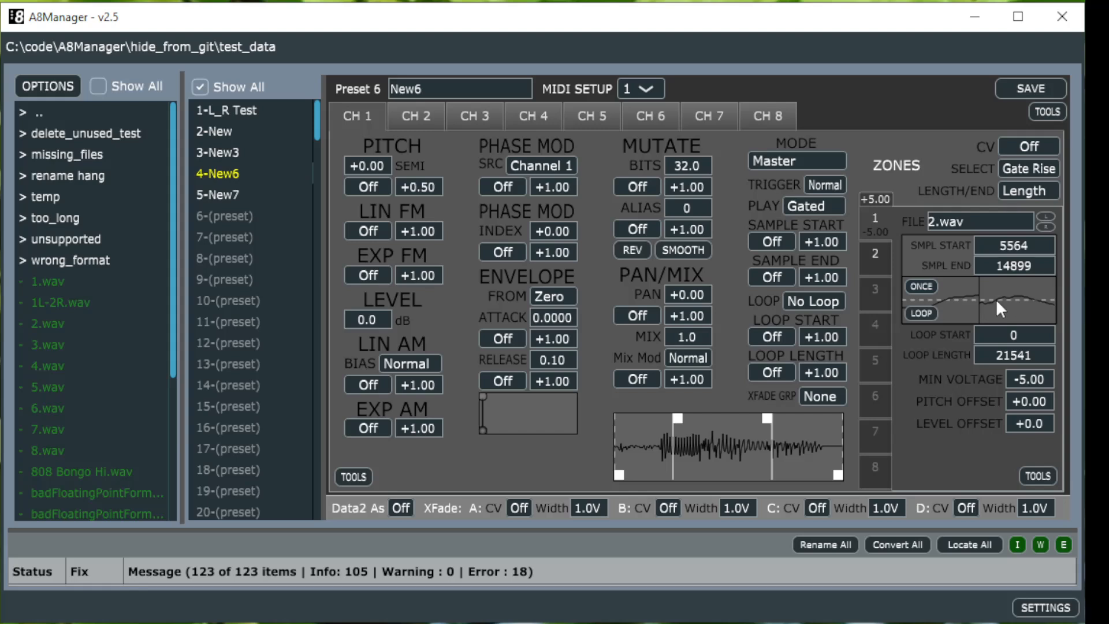
# Step: Snap the sample start to the left zero crossing and the sample end to the right zero crossing
pyautogui.rightClick(1018, 246)
pyautogui.moveTo(982, 266)
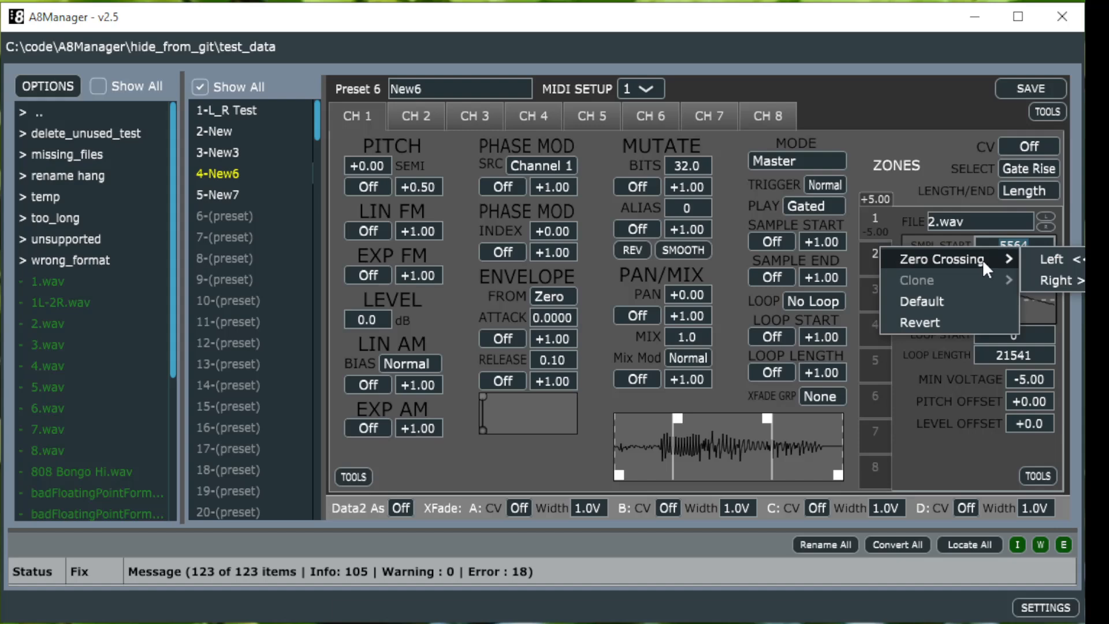
pyautogui.click(1055, 259)
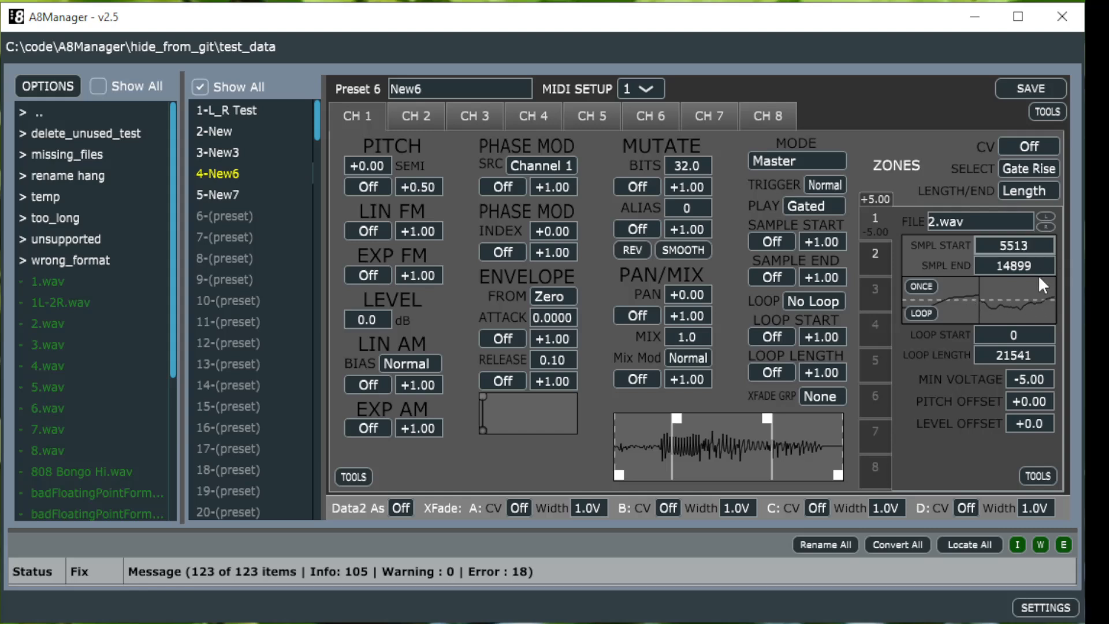
pyautogui.rightClick(1025, 264)
pyautogui.moveTo(1010, 272)
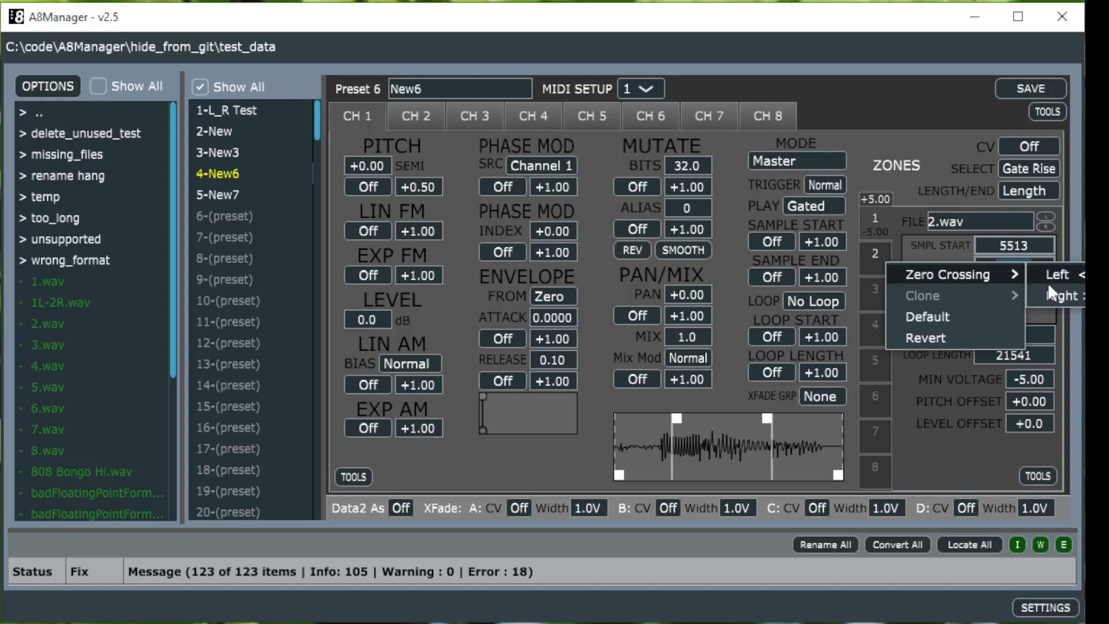
pyautogui.click(1055, 295)
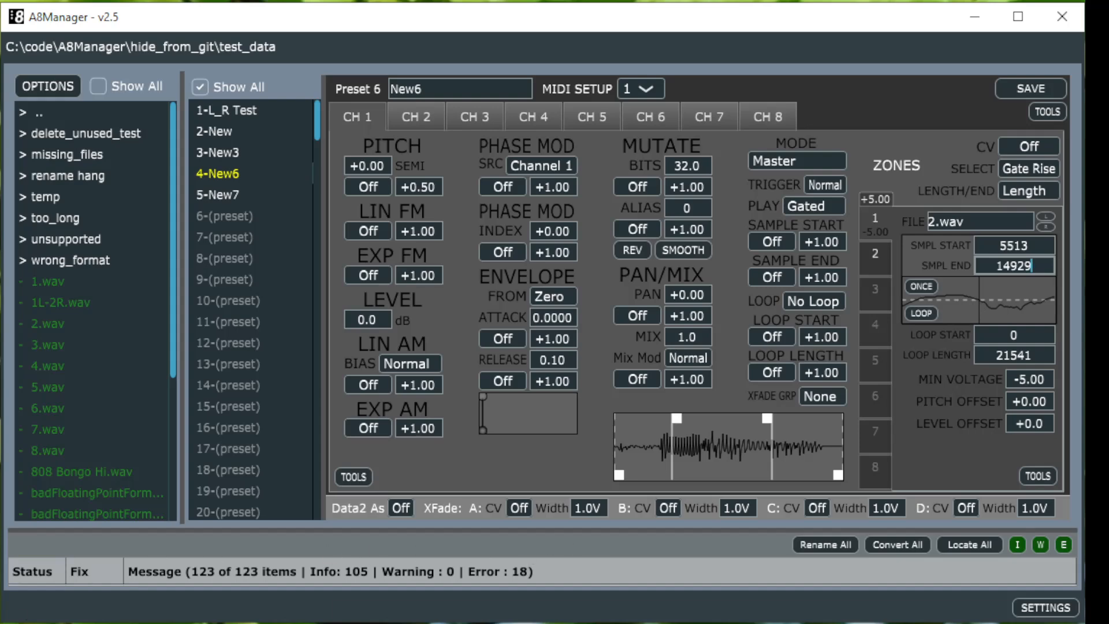
pyautogui.click(709, 541)
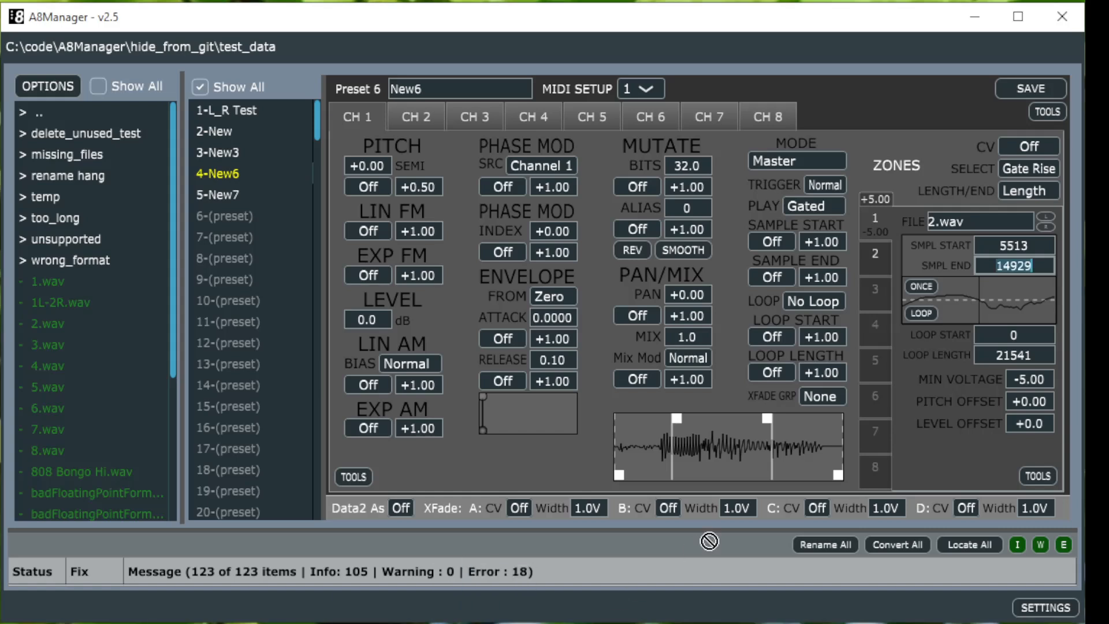
pyautogui.moveTo(709, 541); pyautogui.dragTo(913, 390)
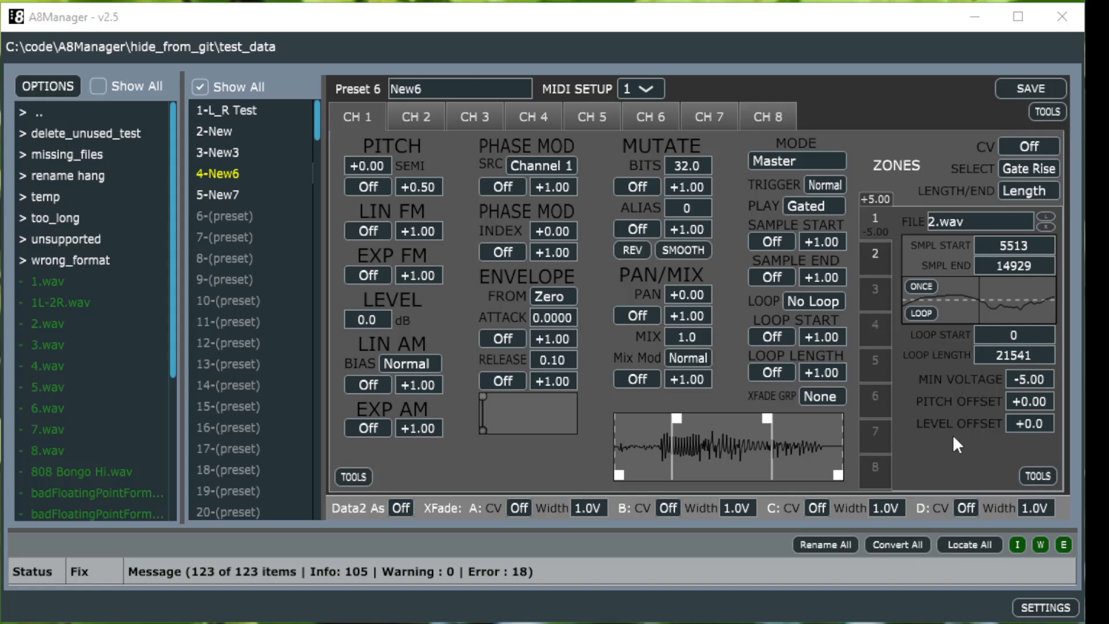
pyautogui.click(358, 474)
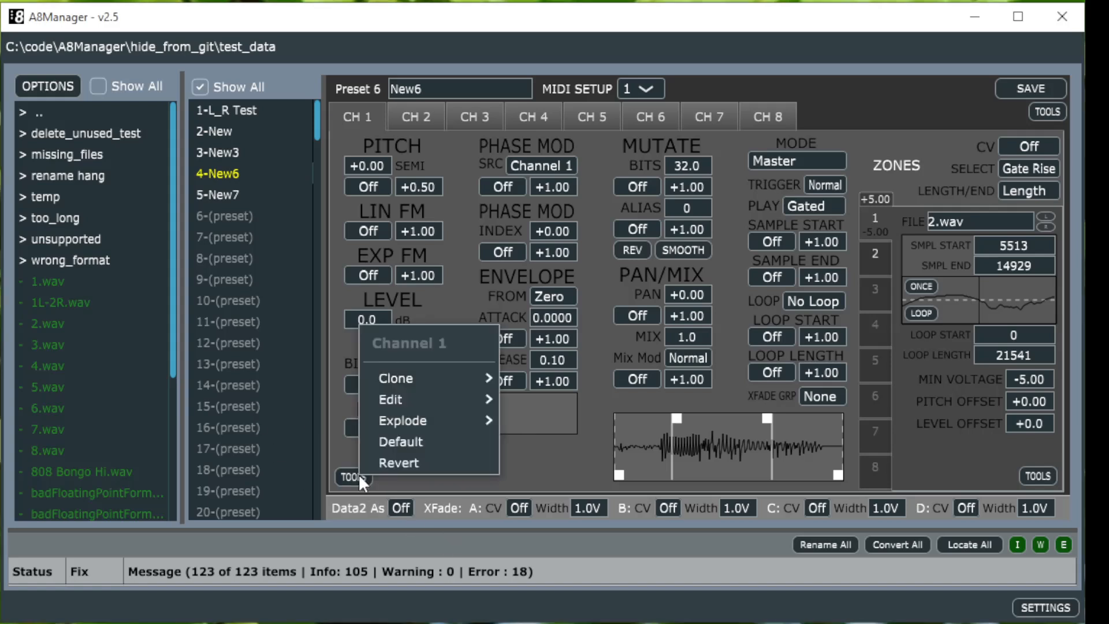
pyautogui.moveTo(415, 413)
pyautogui.click(962, 460)
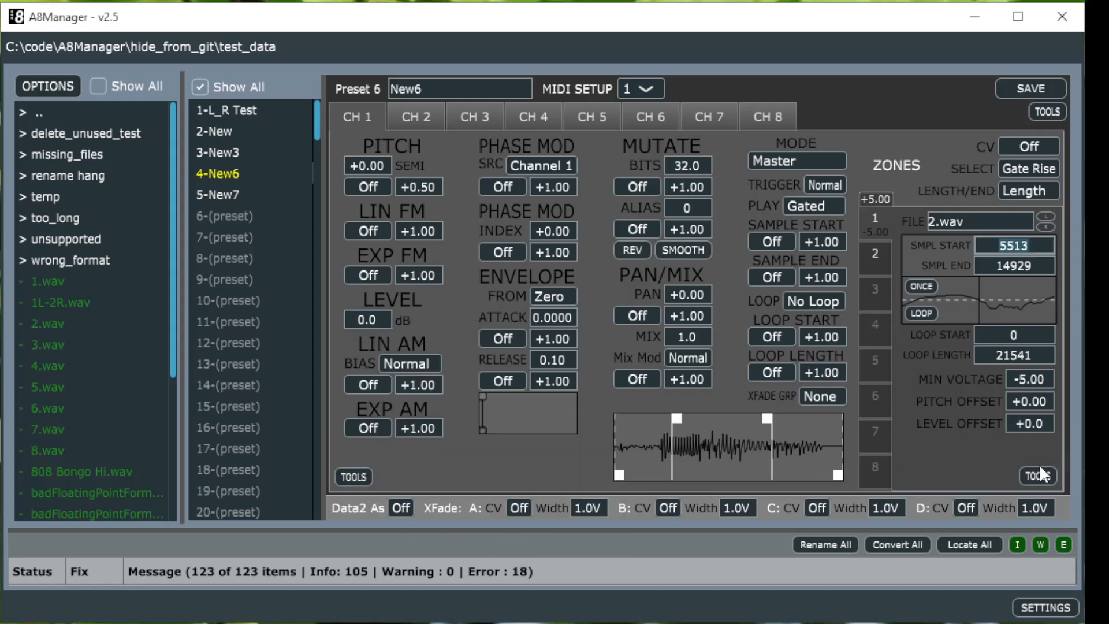
# Step: Explode zone 1 into 2 zones and switch between zones 1 and 2
pyautogui.click(1042, 474)
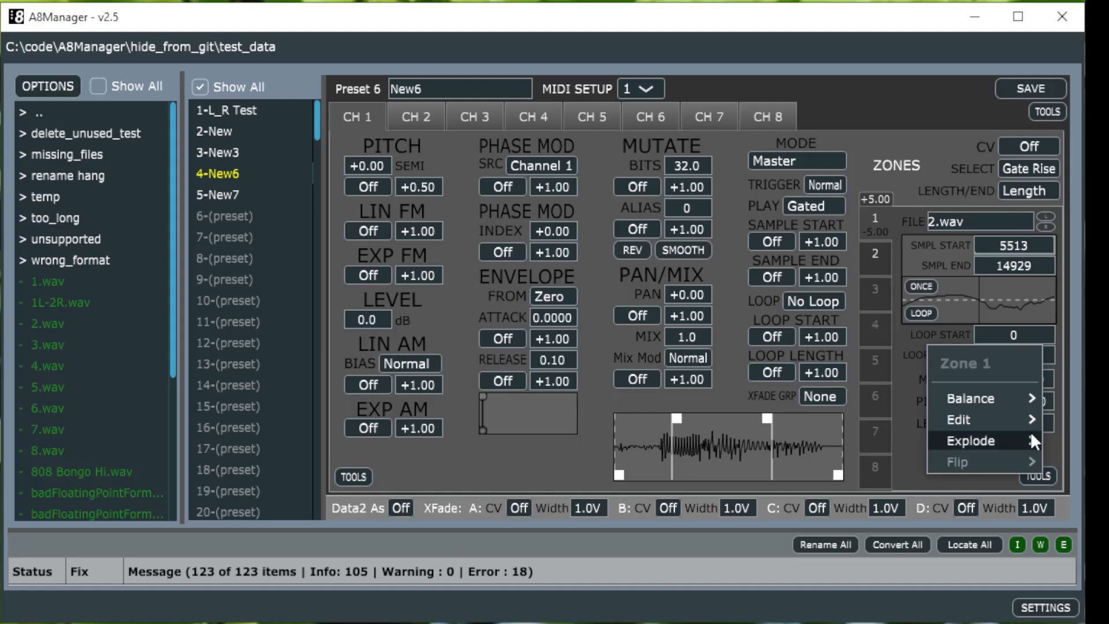
pyautogui.moveTo(1023, 438)
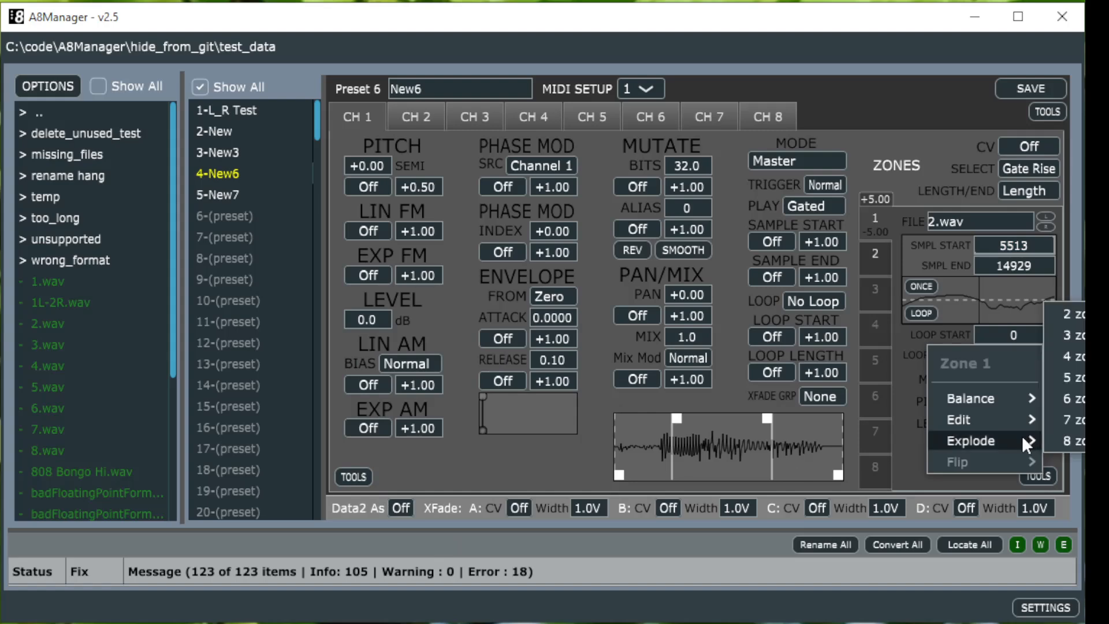
pyautogui.click(1073, 321)
pyautogui.click(875, 253)
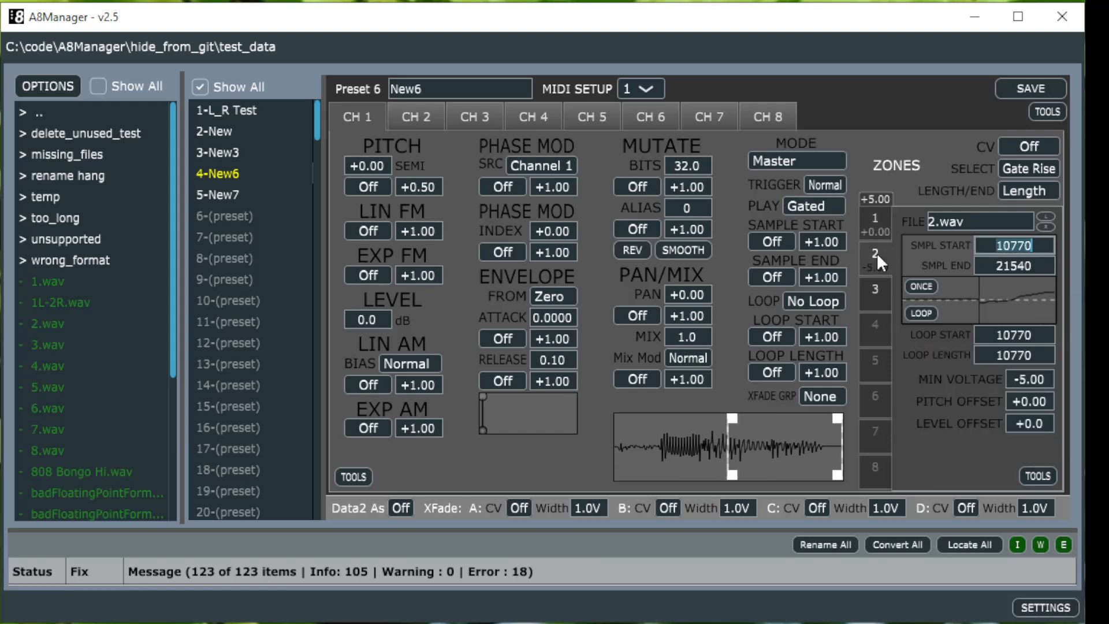
pyautogui.click(874, 226)
pyautogui.click(871, 250)
pyautogui.click(878, 226)
pyautogui.click(874, 251)
pyautogui.click(876, 229)
# Step: Explode zone 1 into 8 zones
pyautogui.click(1033, 472)
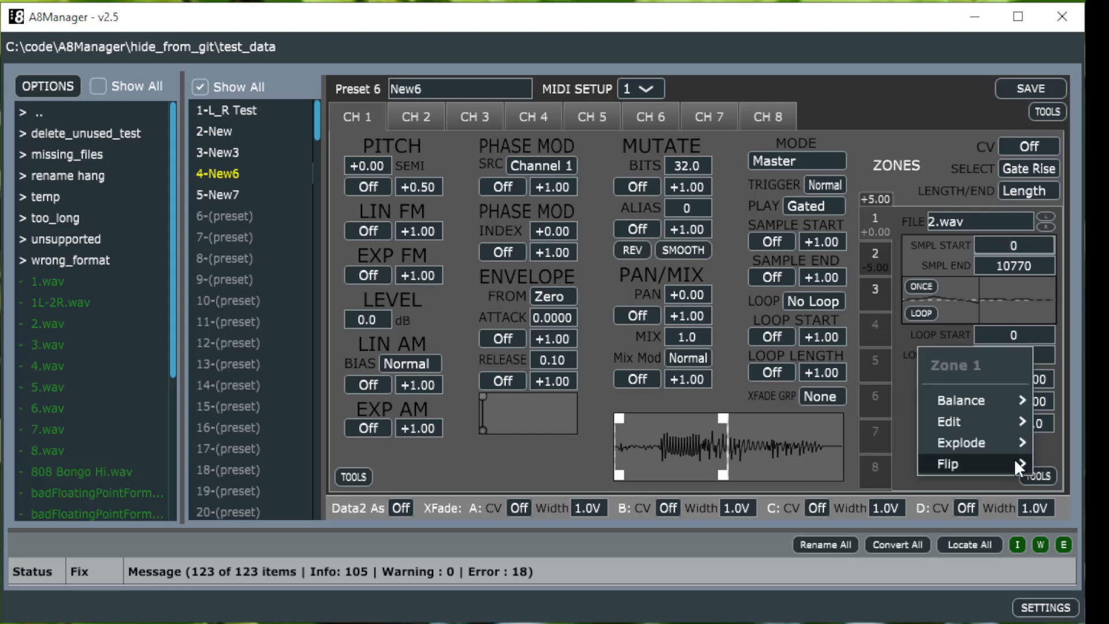
pyautogui.moveTo(1010, 441)
pyautogui.click(1062, 443)
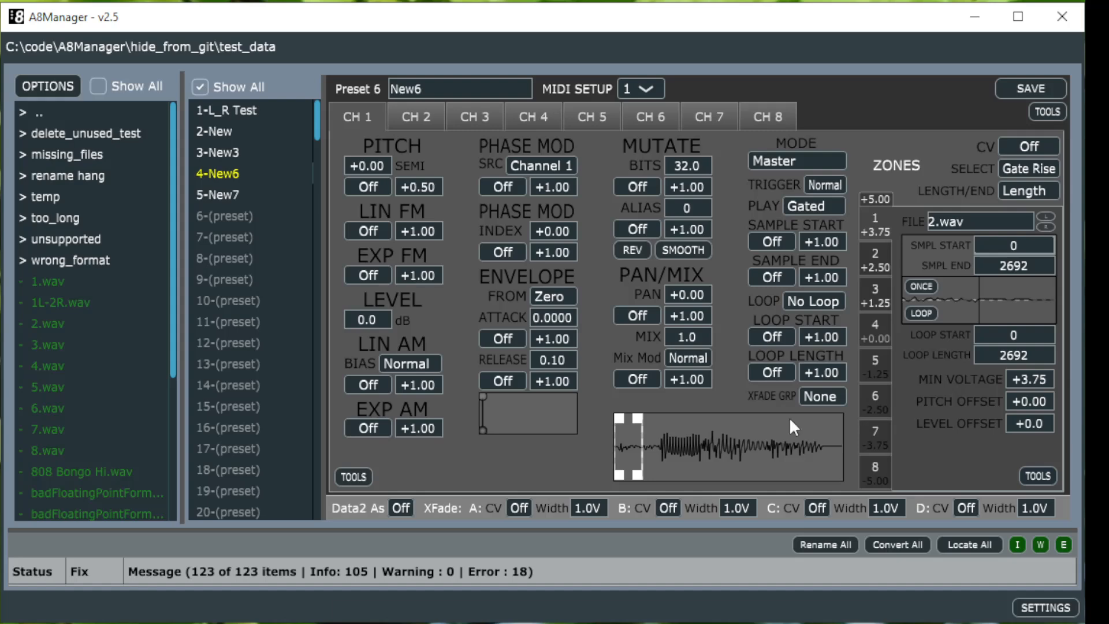
# Step: Step through each of the eight exploded zones to inspect their sample ranges and voltages
pyautogui.click(878, 254)
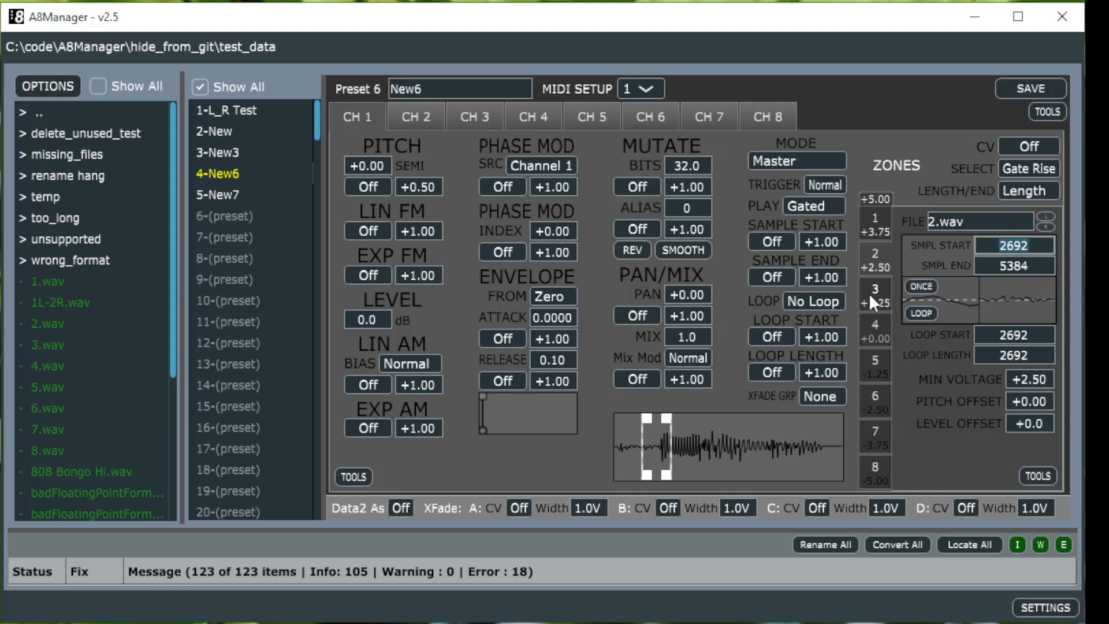
pyautogui.click(869, 292)
pyautogui.click(876, 330)
pyautogui.click(876, 368)
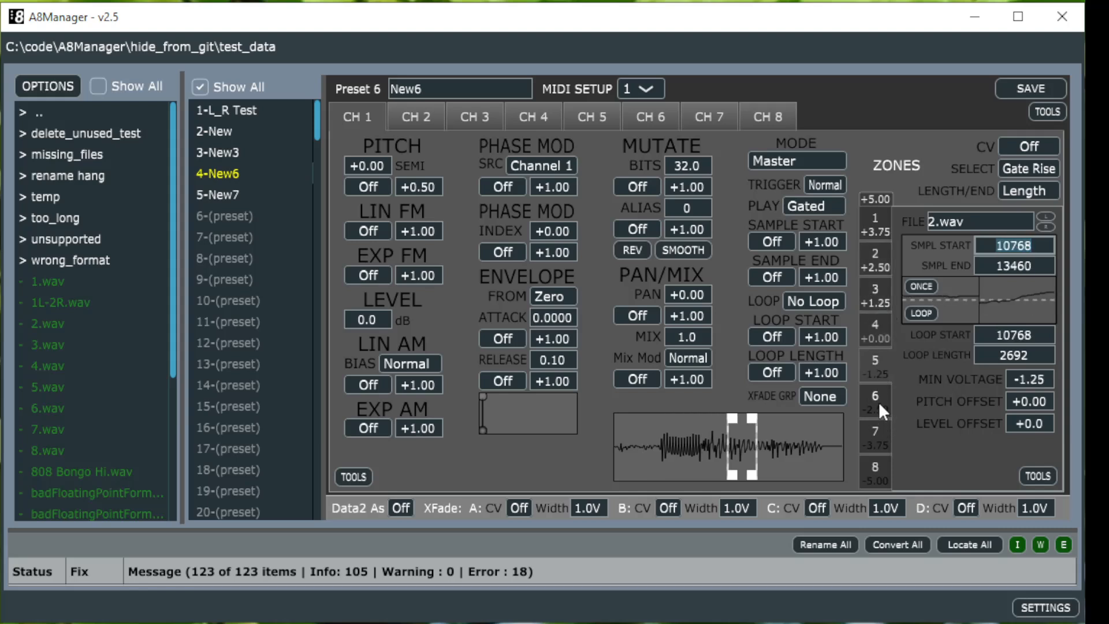
pyautogui.click(875, 401)
pyautogui.click(874, 437)
pyautogui.click(878, 469)
pyautogui.click(867, 229)
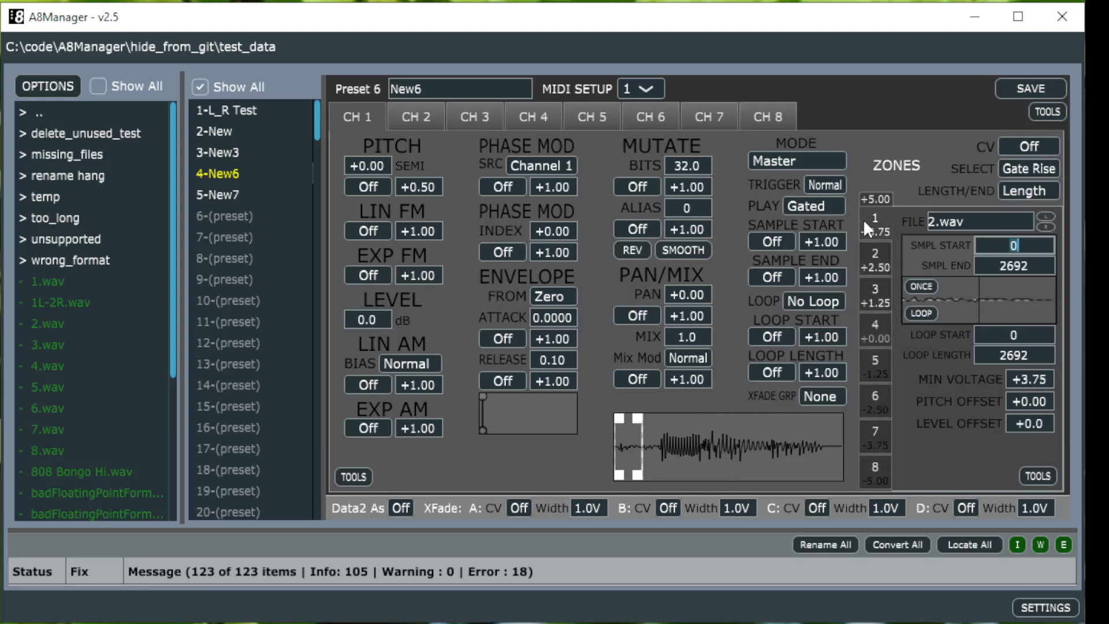
pyautogui.click(873, 472)
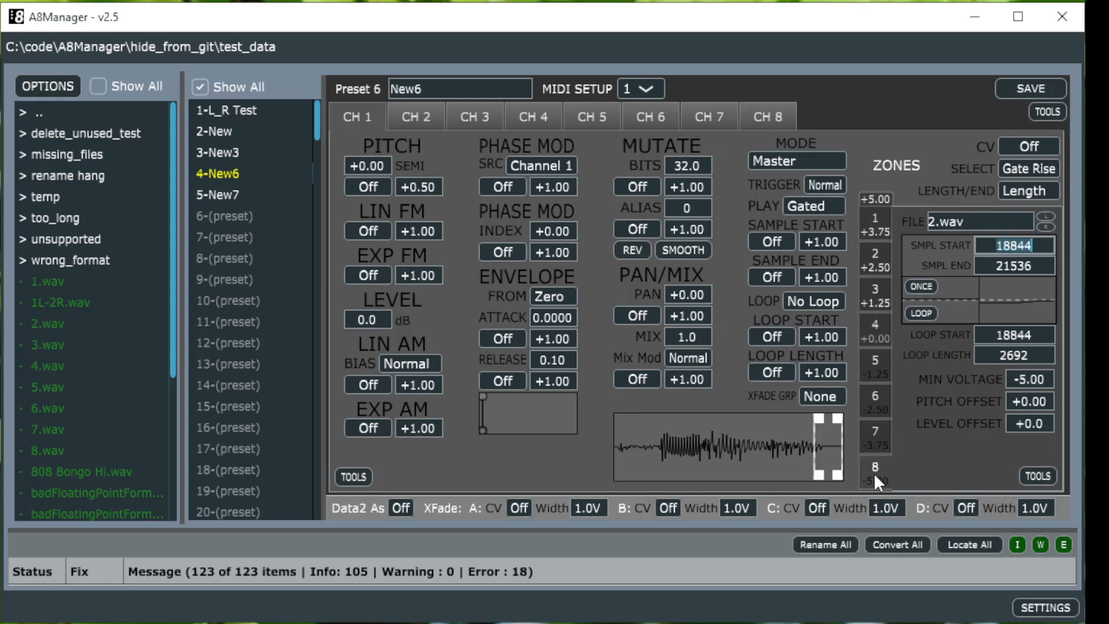
# Step: Flip zone 1 across 8 zones to reverse the order of the exploded sample slices
pyautogui.click(879, 225)
pyautogui.click(1029, 470)
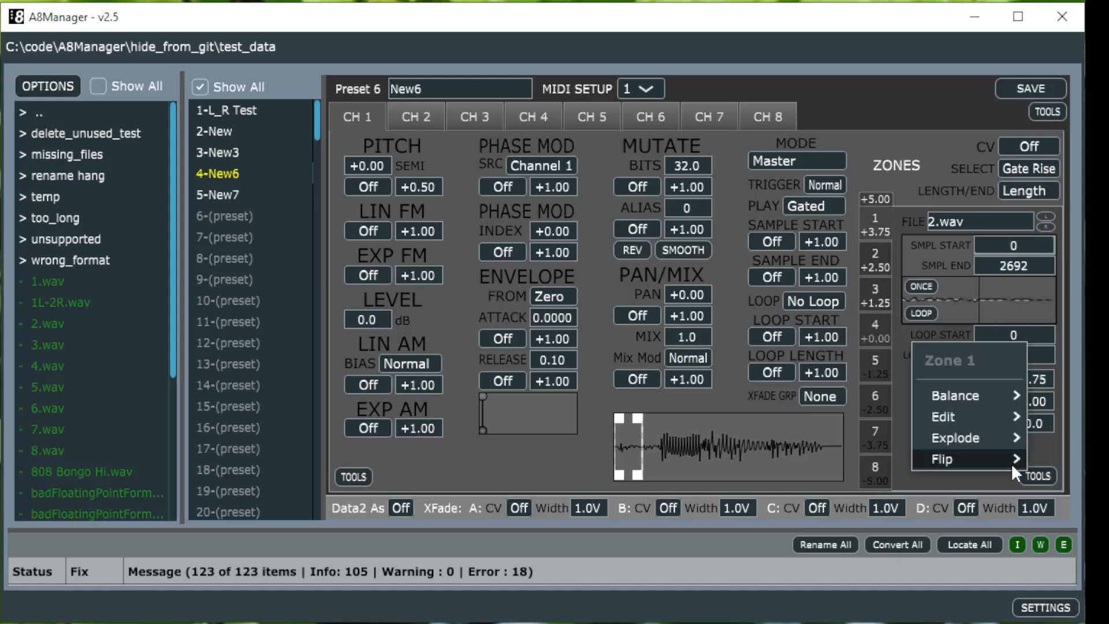
pyautogui.moveTo(1002, 462)
pyautogui.click(868, 266)
pyautogui.click(874, 223)
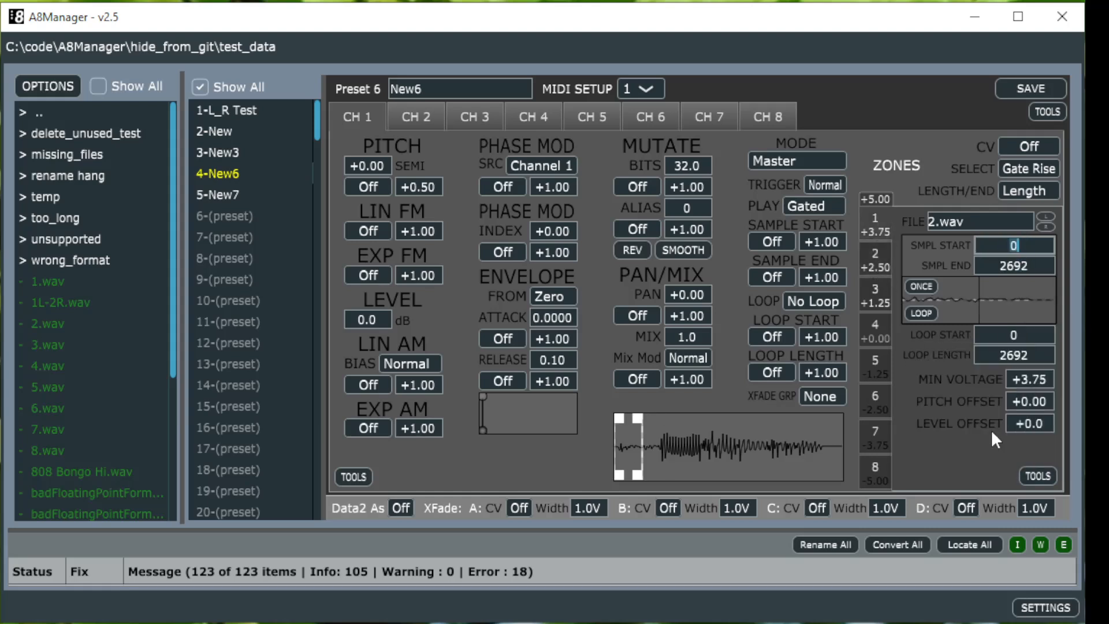
pyautogui.click(1028, 474)
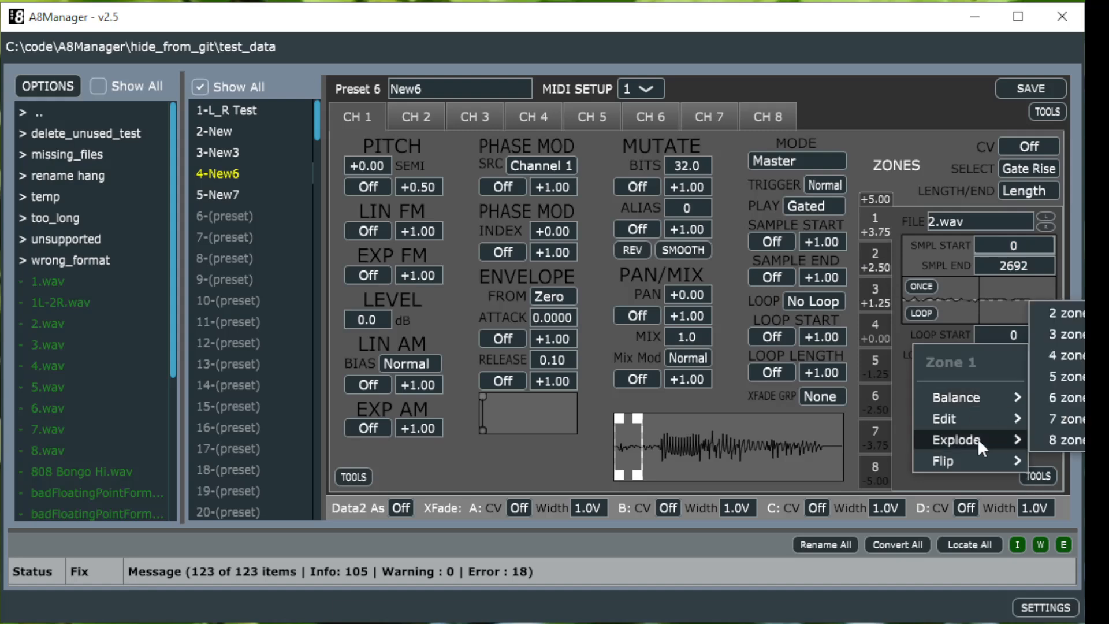
pyautogui.moveTo(980, 462)
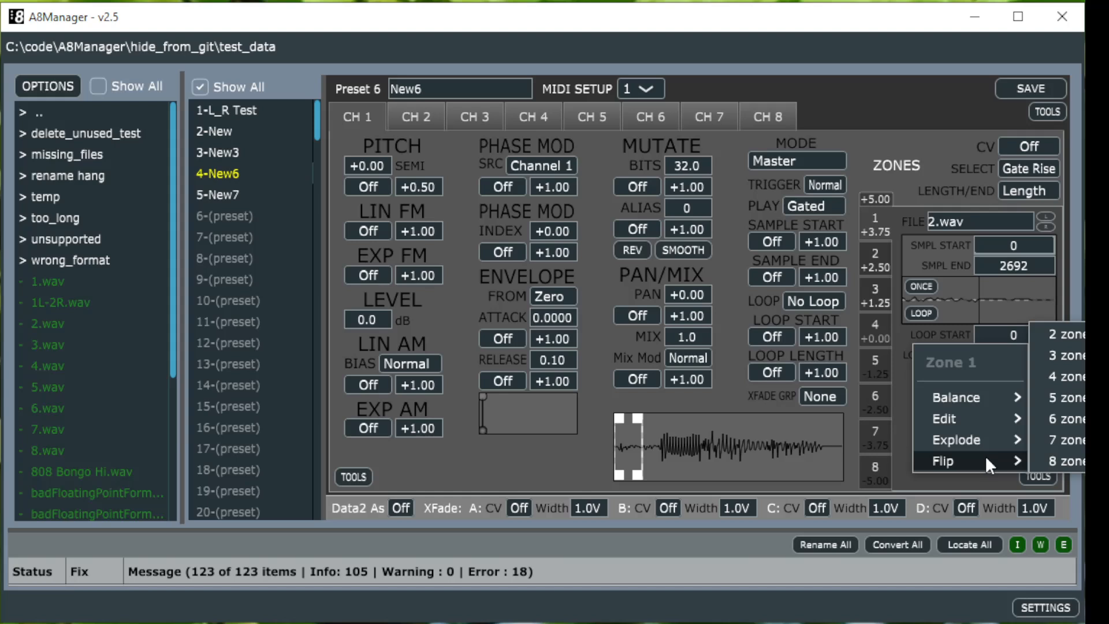
pyautogui.click(1068, 460)
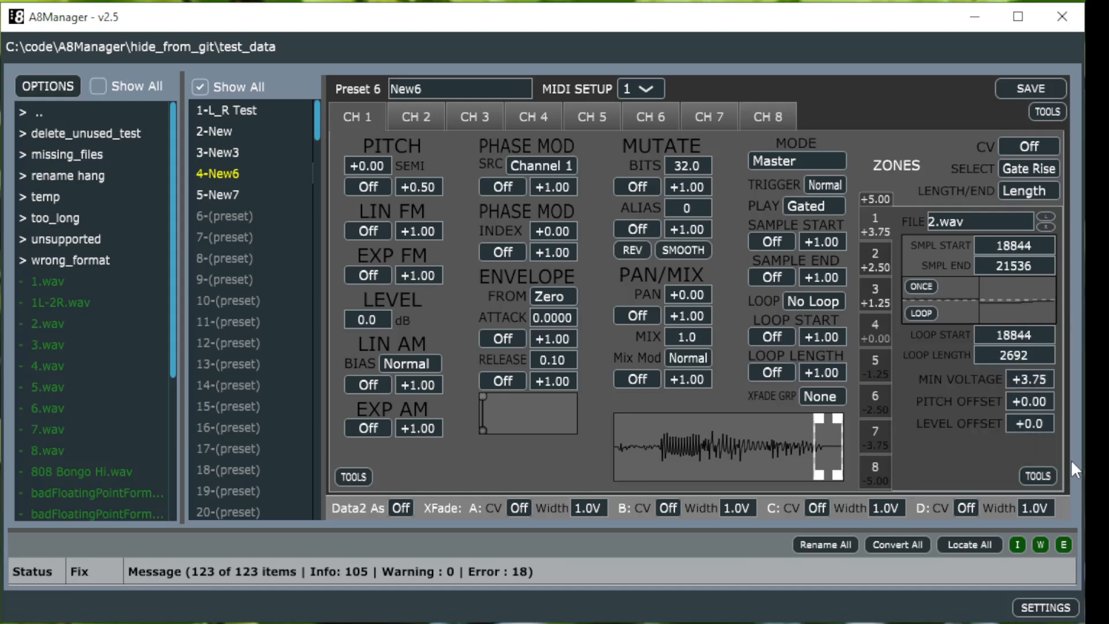
# Step: Step through zones 2 to 8 to inspect the flipped sample ranges
pyautogui.click(878, 255)
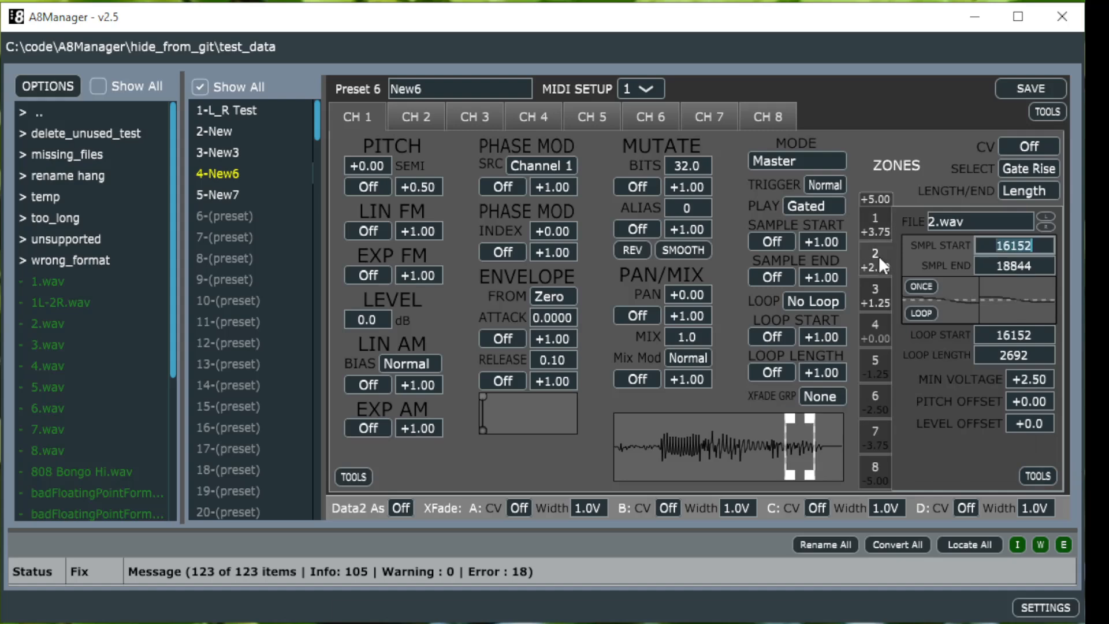
pyautogui.click(878, 295)
pyautogui.click(875, 328)
pyautogui.click(877, 364)
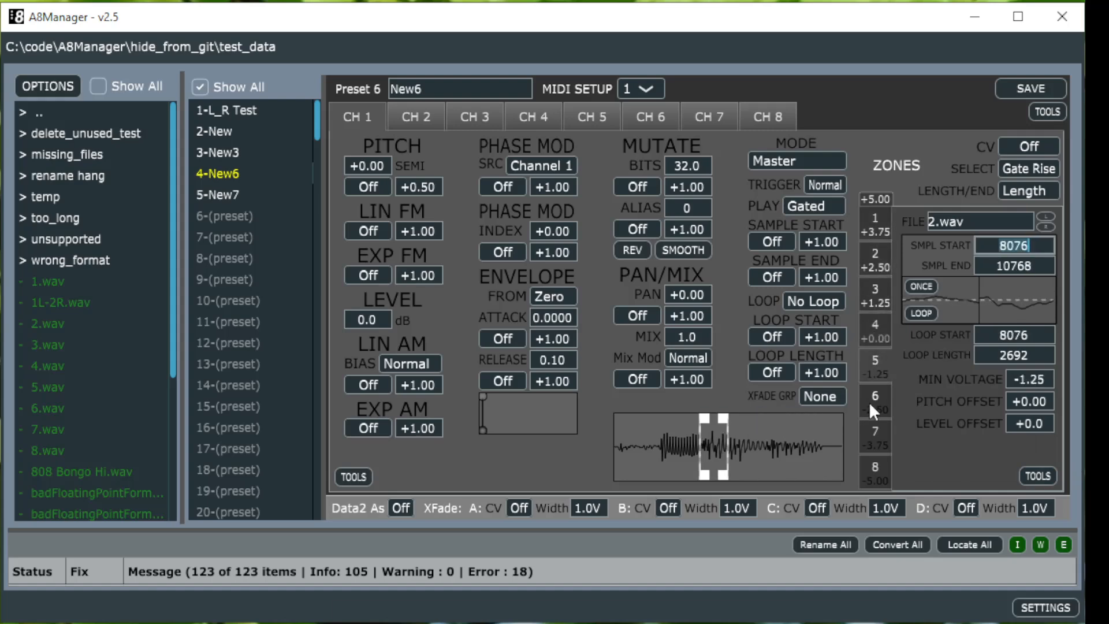
pyautogui.click(870, 401)
pyautogui.click(871, 433)
pyautogui.click(874, 471)
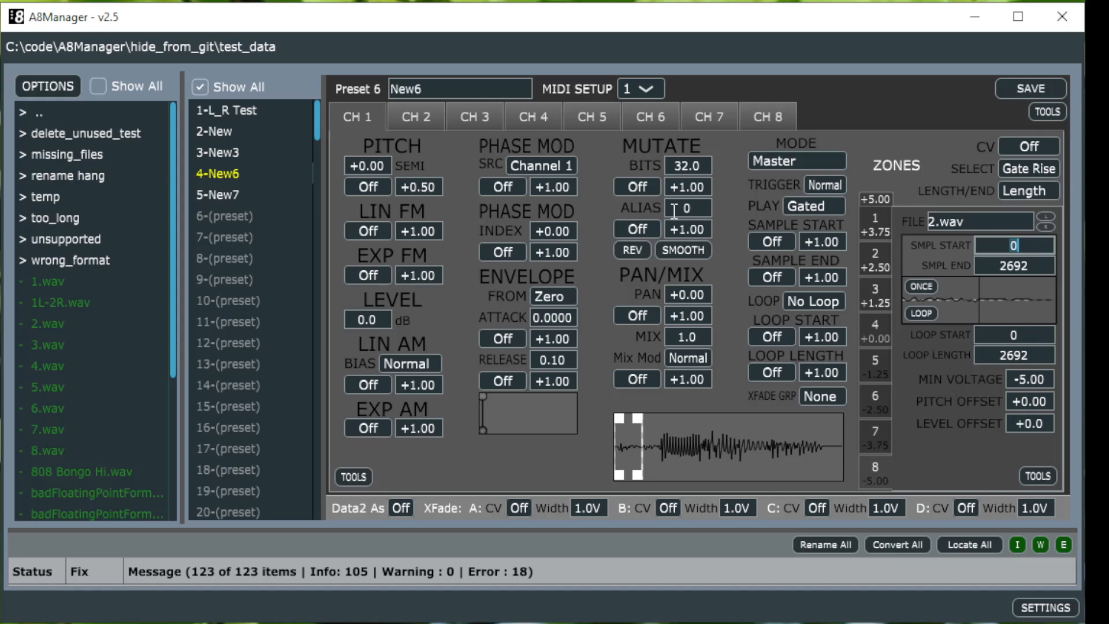
# Step: Open the Midi Setups editor from the preset tools
pyautogui.click(647, 91)
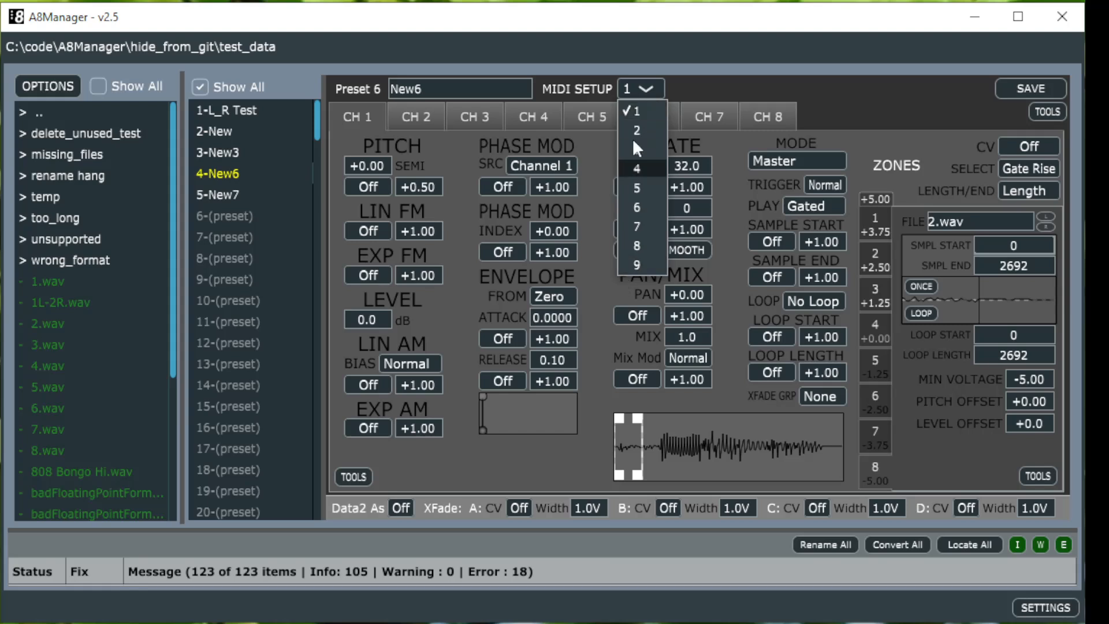
pyautogui.click(687, 86)
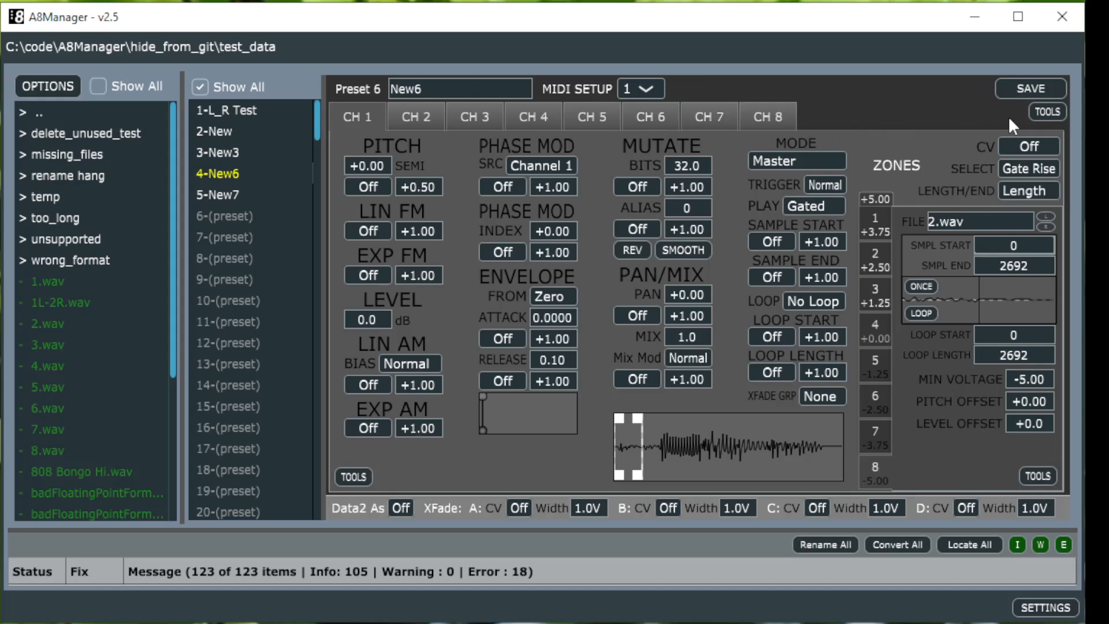
pyautogui.click(1035, 114)
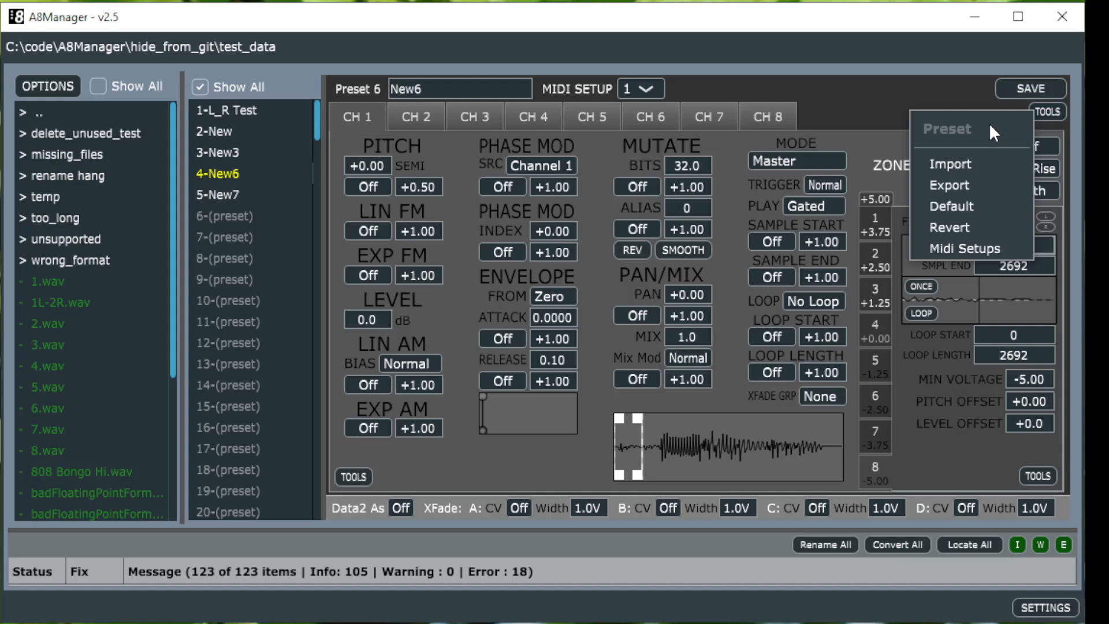
pyautogui.click(958, 247)
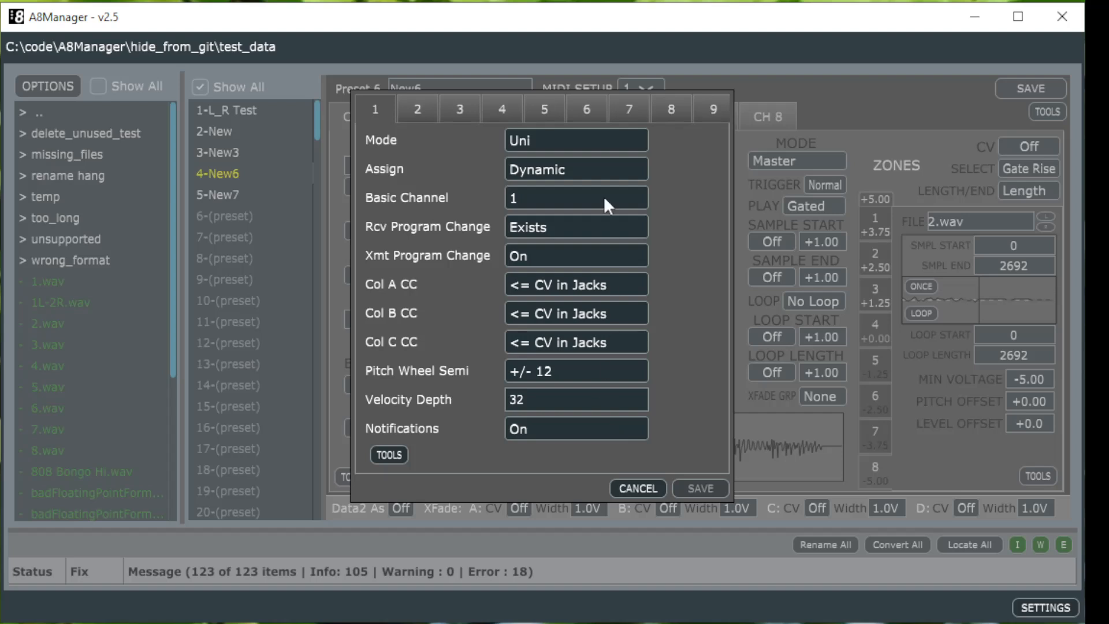
# Step: Browse the Mode, Assign, Basic Channel and Rcv Program Change options of Midi Setup 1
pyautogui.click(589, 139)
pyautogui.click(589, 140)
pyautogui.click(587, 165)
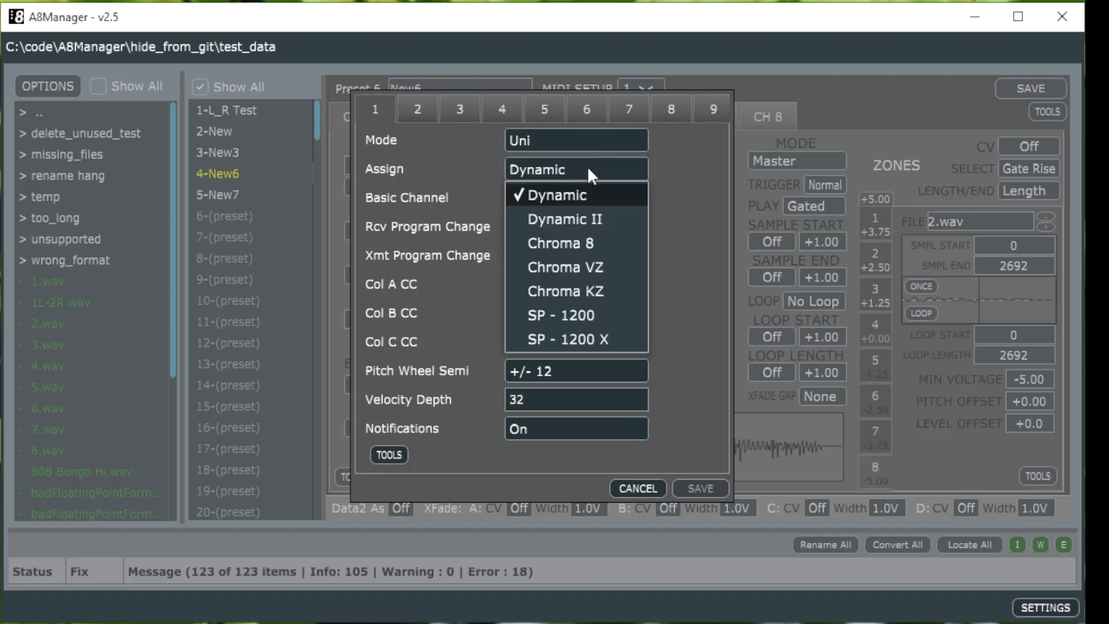
pyautogui.click(587, 165)
pyautogui.click(585, 197)
pyautogui.click(585, 196)
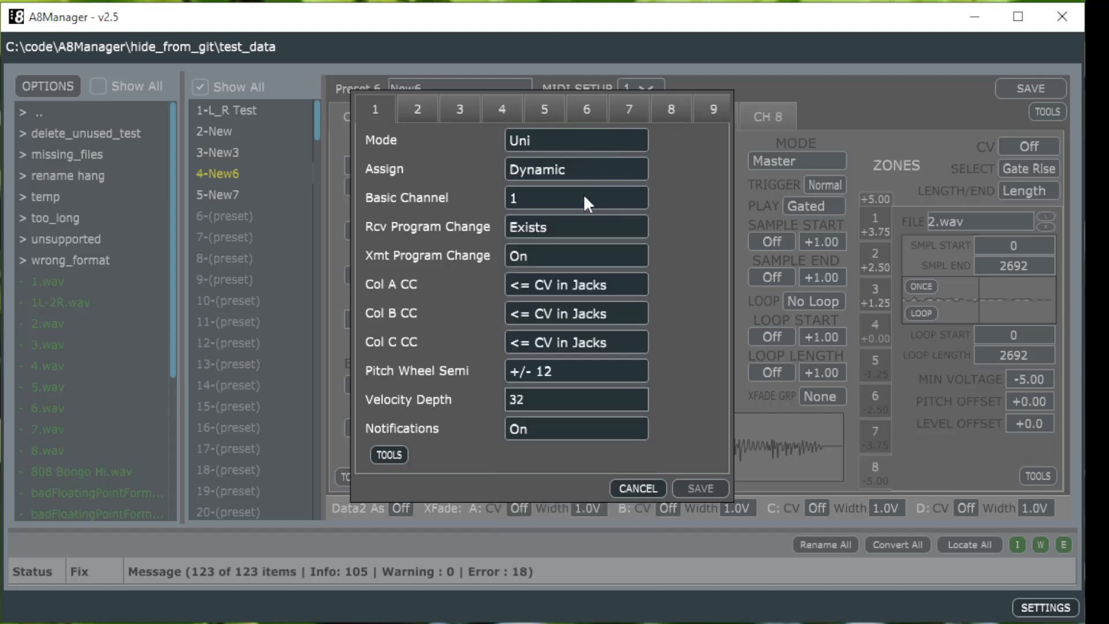
pyautogui.click(577, 224)
pyautogui.click(577, 225)
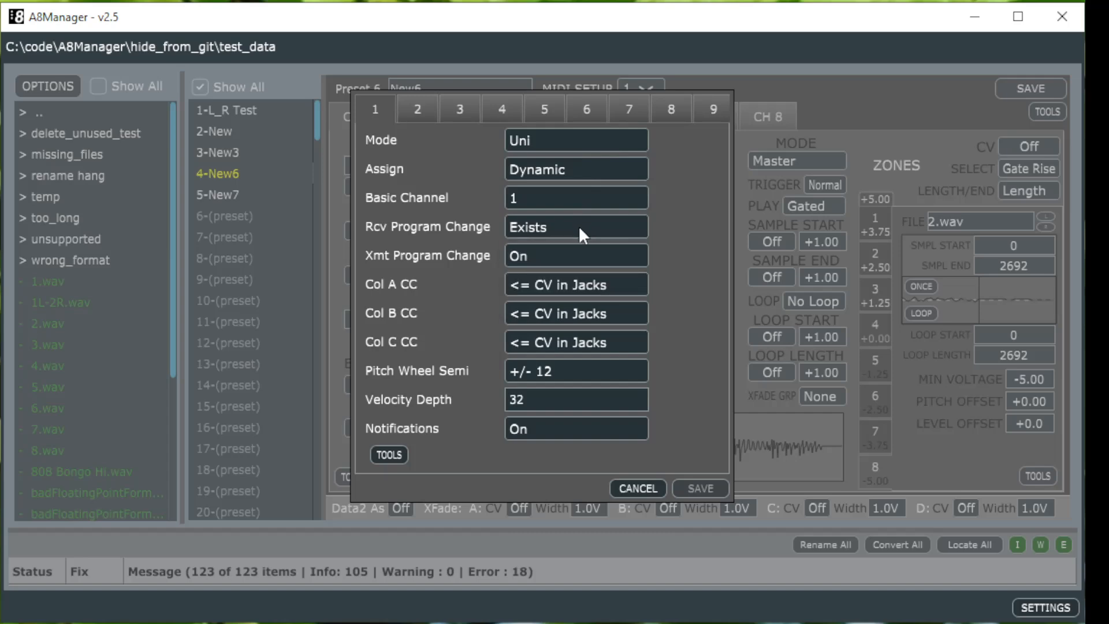
# Step: Set Midi Setup 1's Velocity Depth to 48
pyautogui.click(555, 407)
pyautogui.write('15')
pyautogui.moveTo(560, 432); pyautogui.dragTo(556, 396)
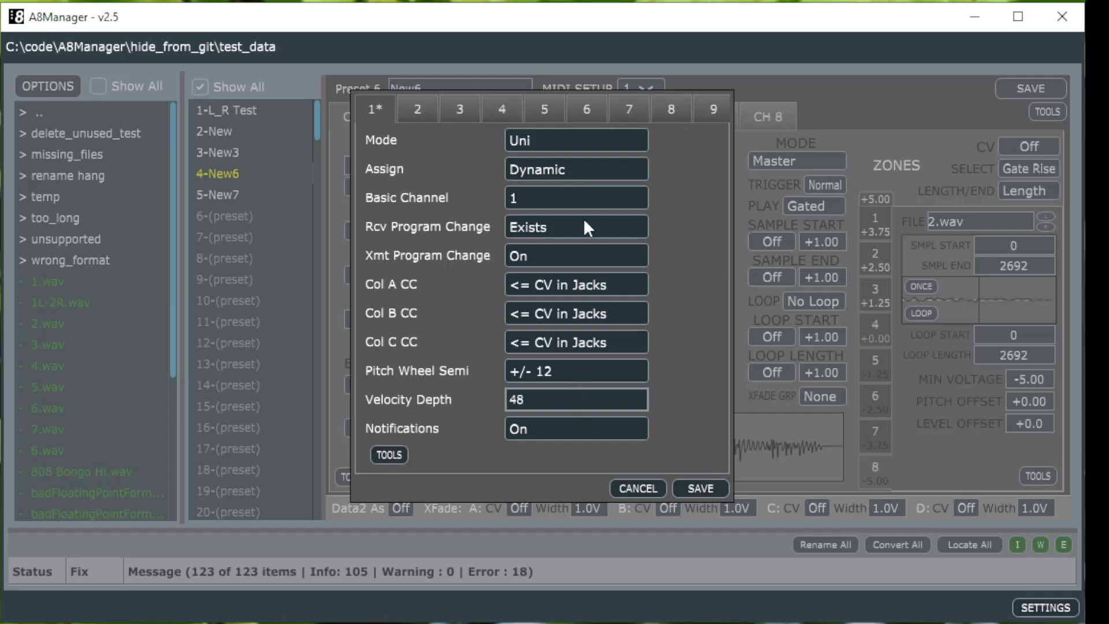
# Step: Revert Midi Setup 1's unsaved changes using the setup tools
pyautogui.rightClick(550, 139)
pyautogui.moveTo(551, 142)
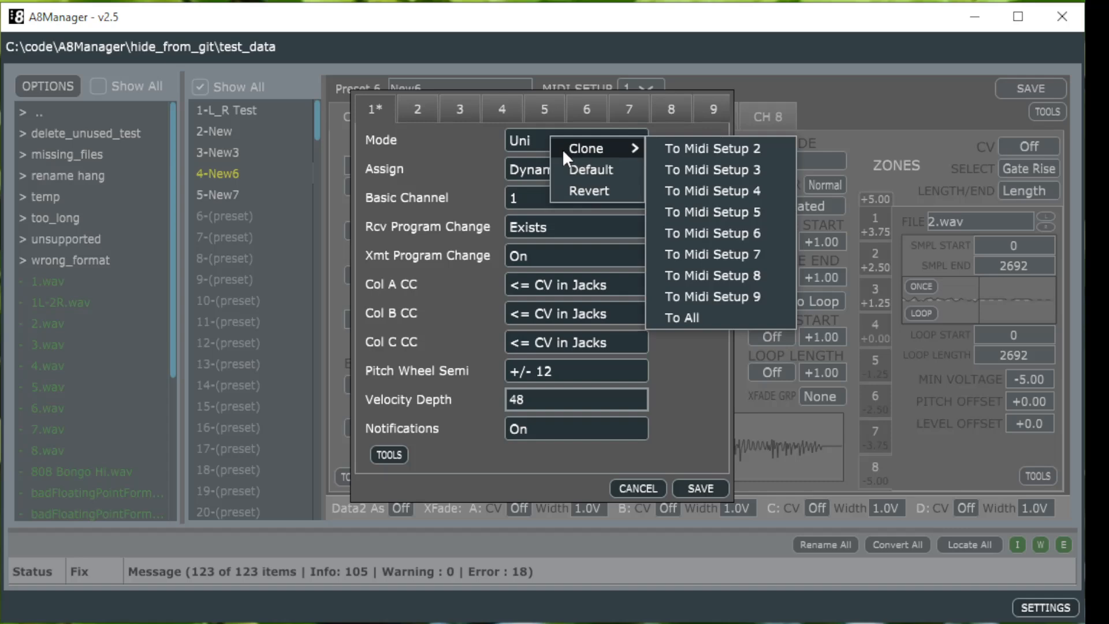
pyautogui.click(431, 151)
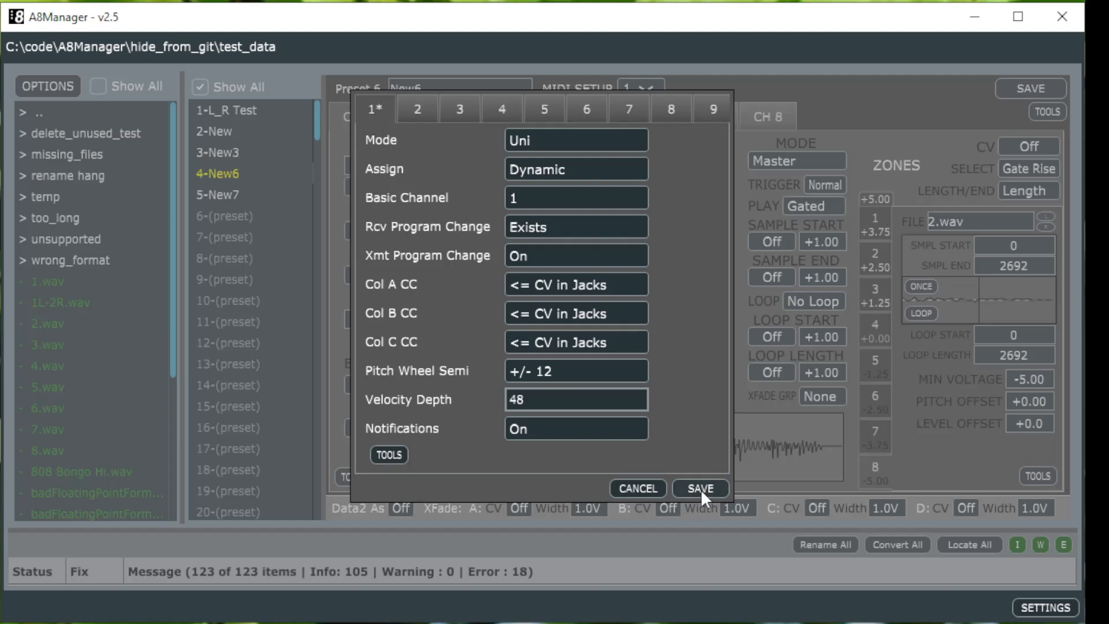
pyautogui.click(399, 453)
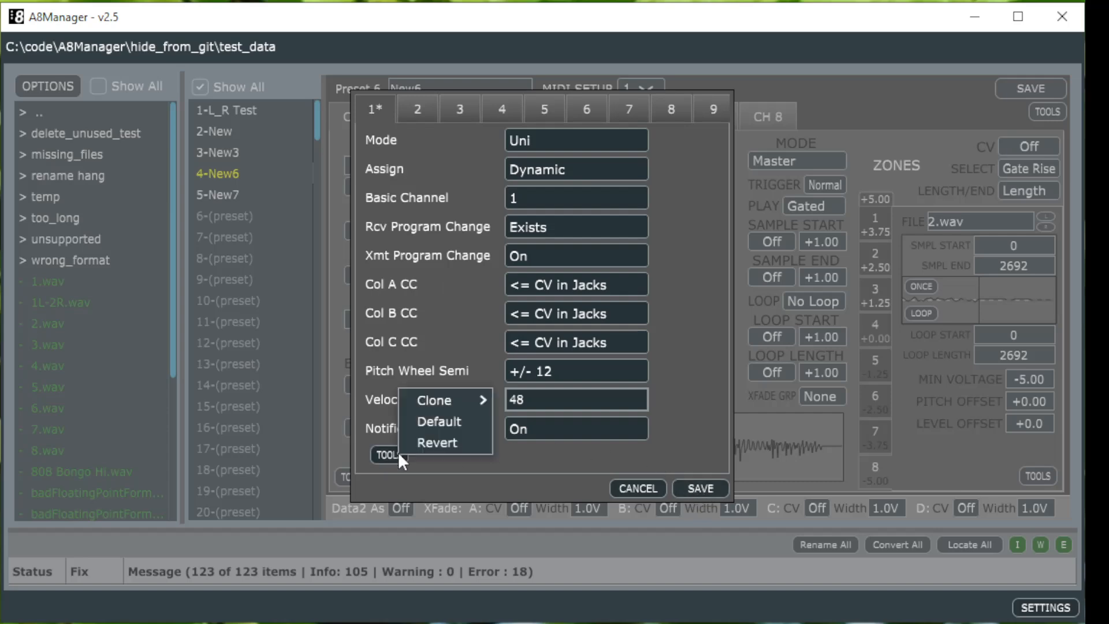
pyautogui.click(448, 443)
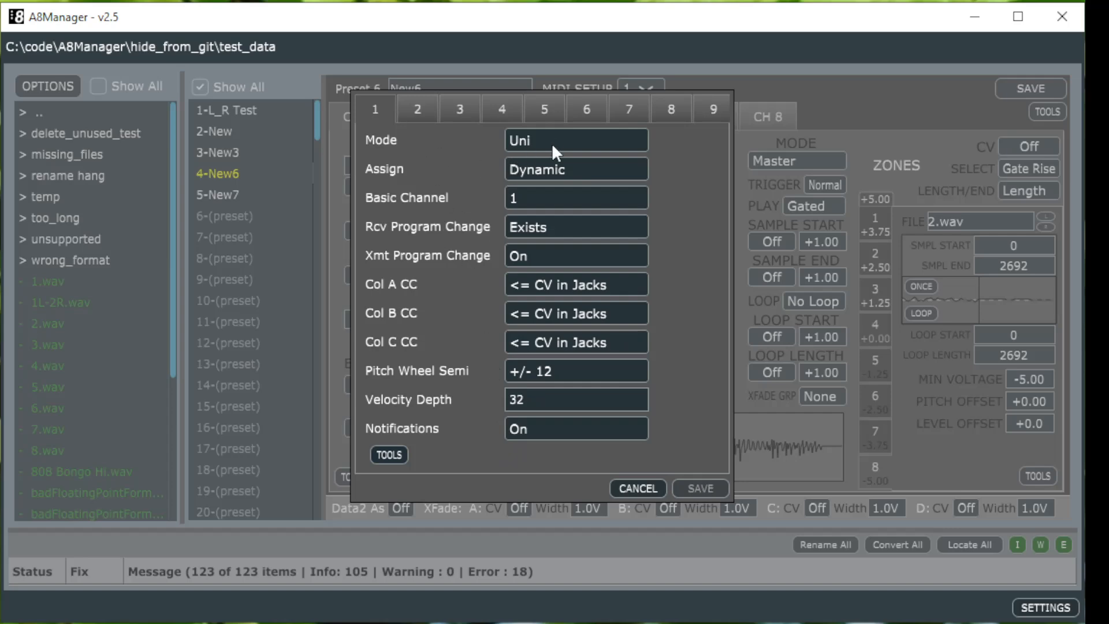
# Step: Set Midi Setup 1's Velocity Depth to 100
pyautogui.click(541, 401)
pyautogui.write('48')
pyautogui.press('BackSpace')
pyautogui.press('BackSpace')
pyautogui.write('100')
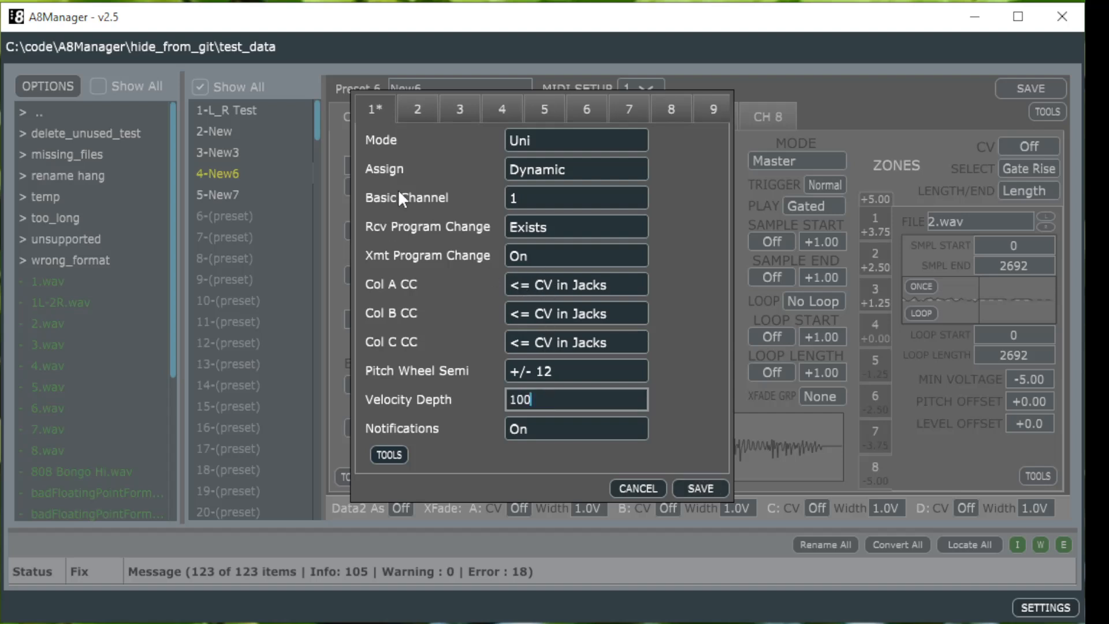
# Step: Clone Midi Setup 1 to Midi Setup 2
pyautogui.click(388, 450)
pyautogui.moveTo(436, 393)
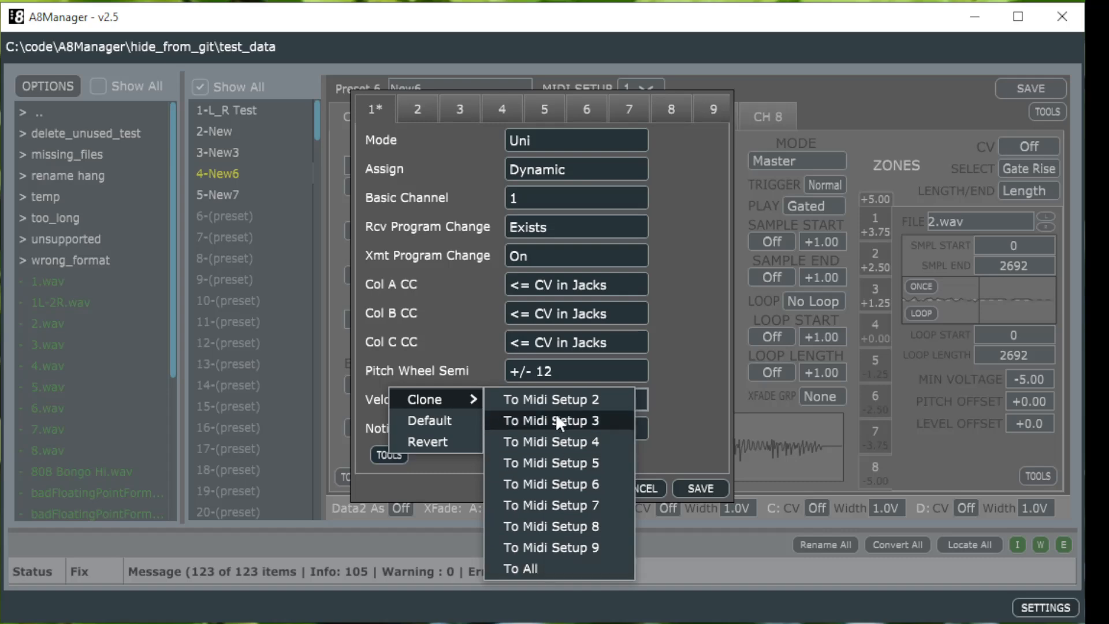
pyautogui.click(550, 398)
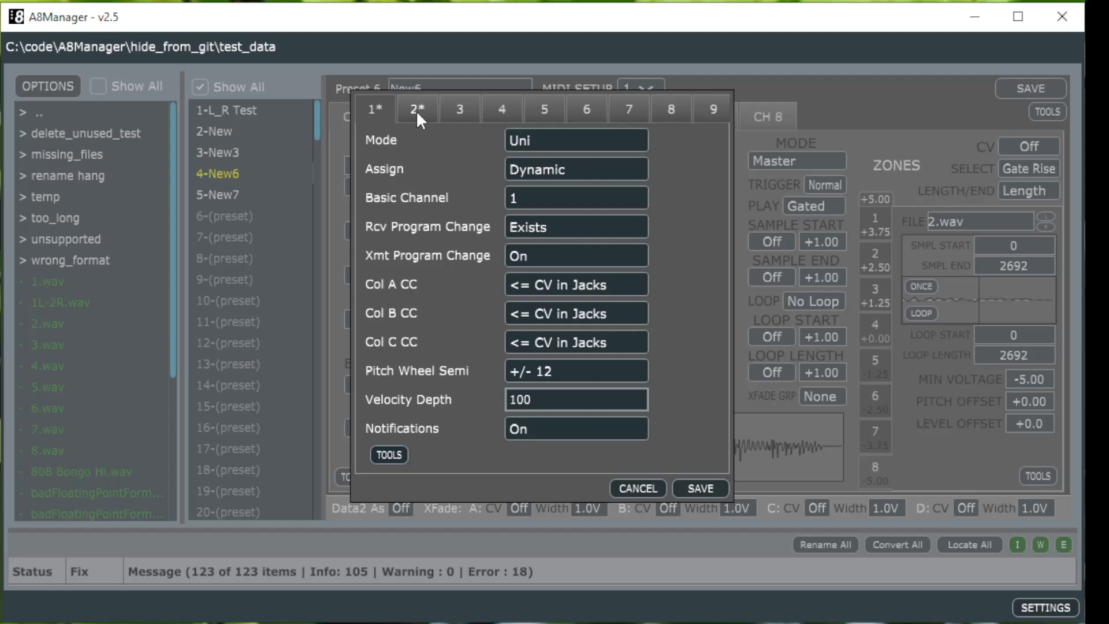
# Step: Reset Midi Setup 1 to its default values and revert Midi Setup 2's unsaved changes
pyautogui.click(400, 454)
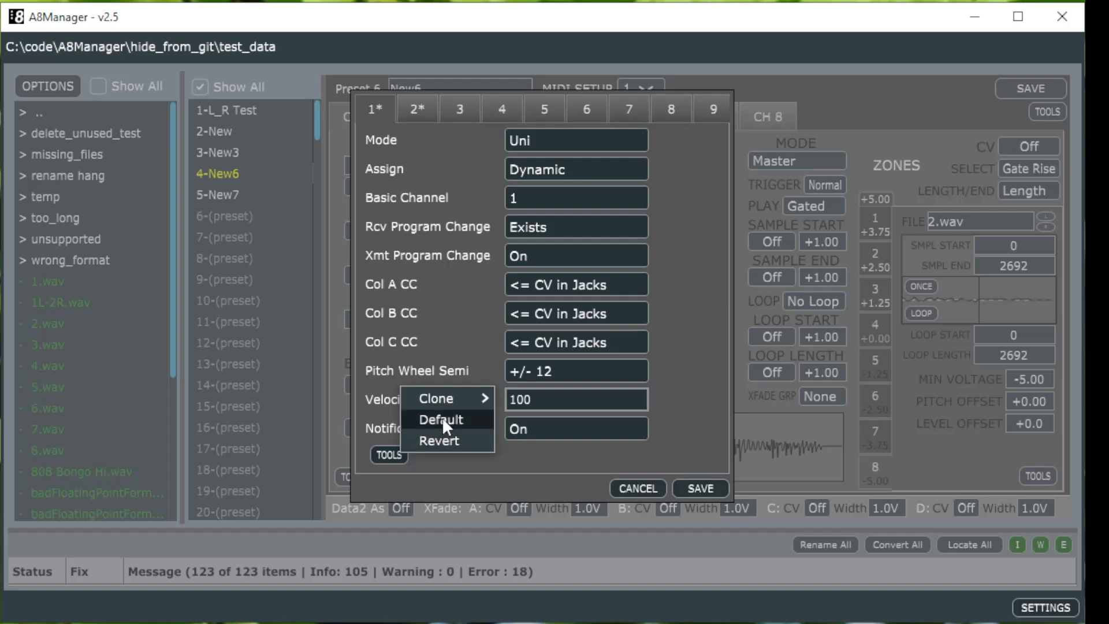
pyautogui.click(439, 440)
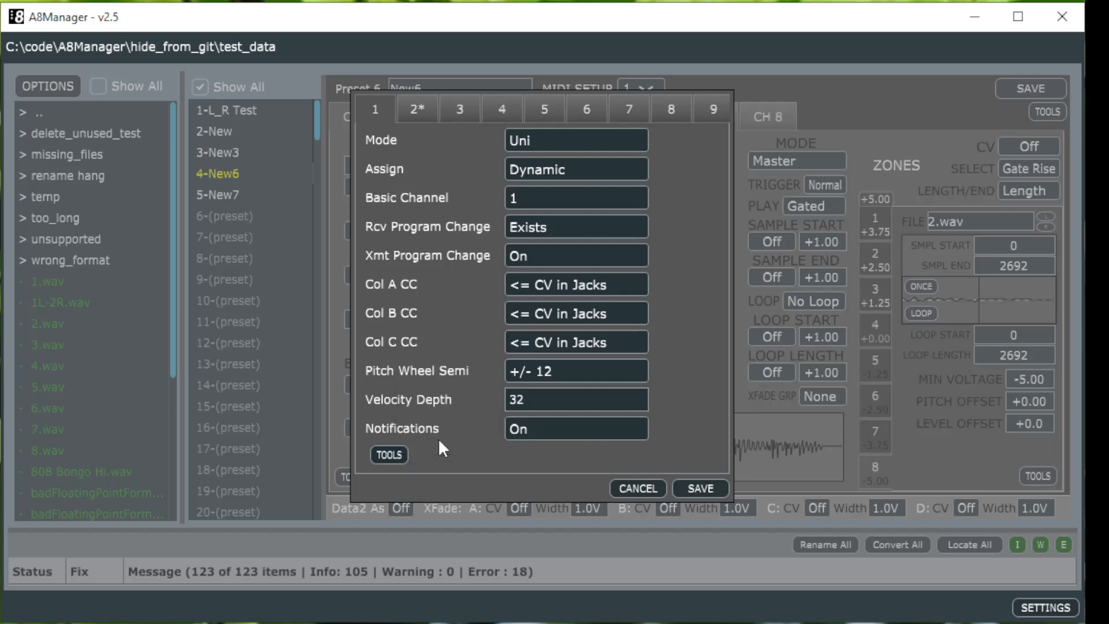
pyautogui.click(420, 105)
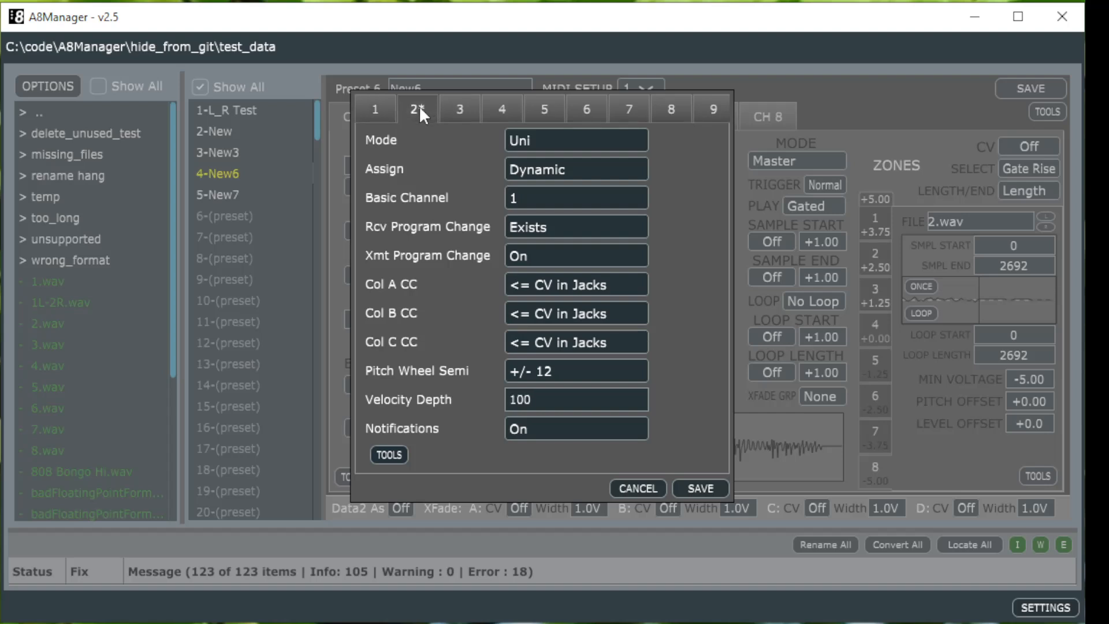
pyautogui.click(390, 453)
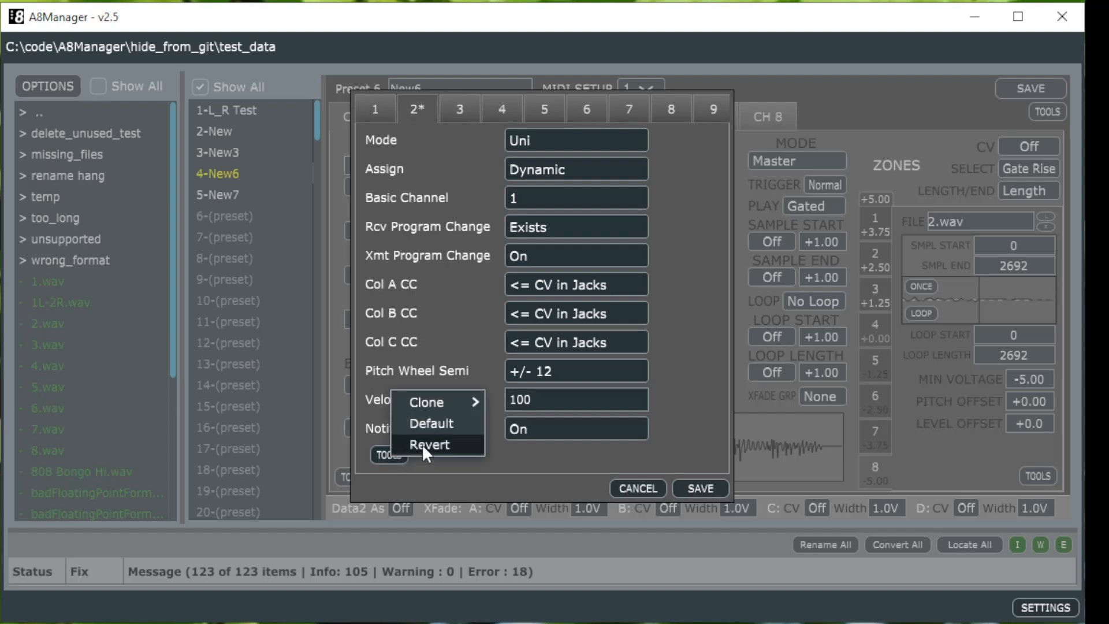
pyautogui.click(421, 443)
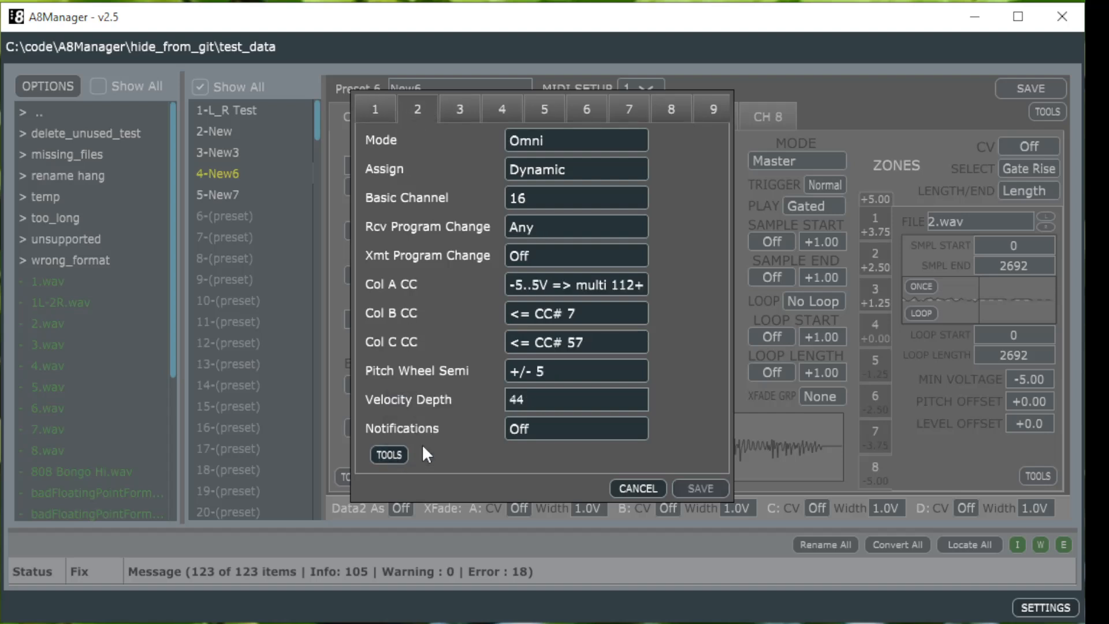
pyautogui.click(369, 112)
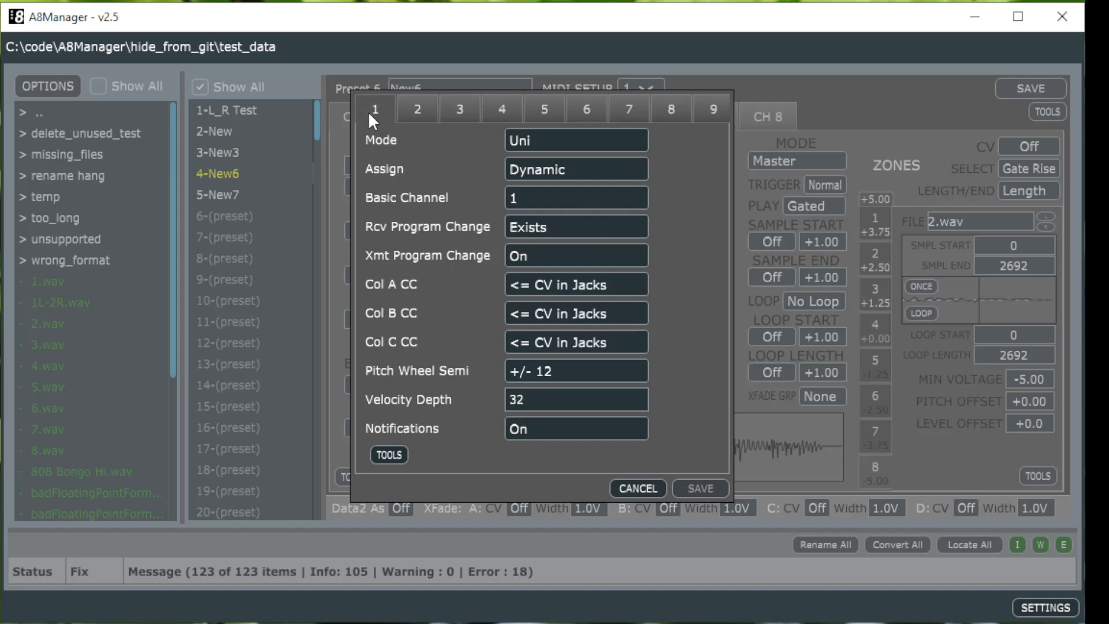
pyautogui.rightClick(579, 142)
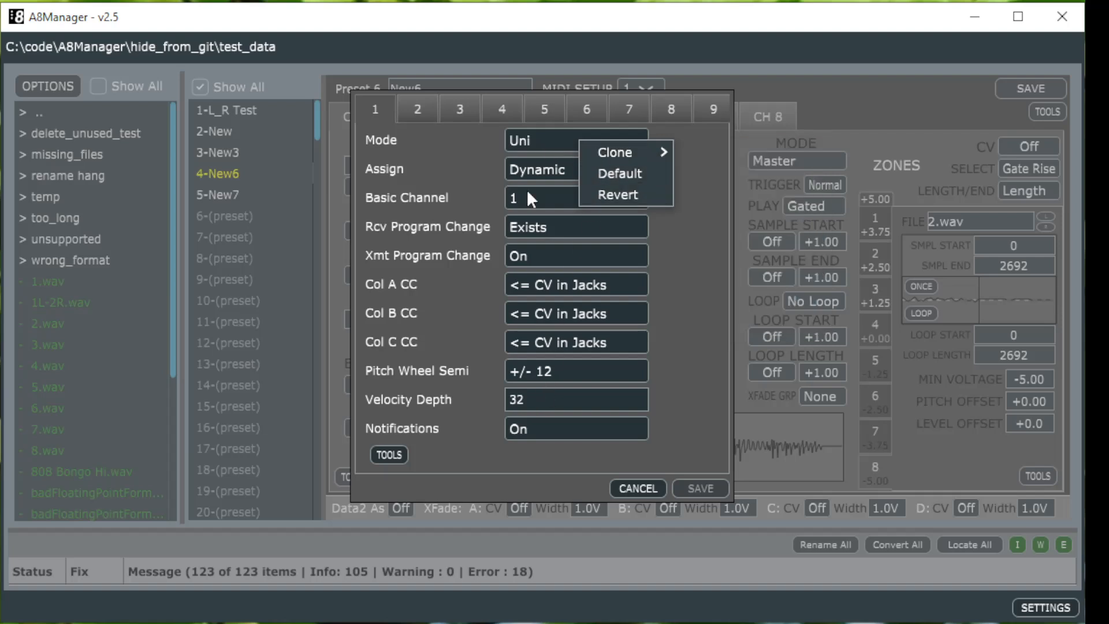
pyautogui.click(381, 452)
pyautogui.click(381, 452)
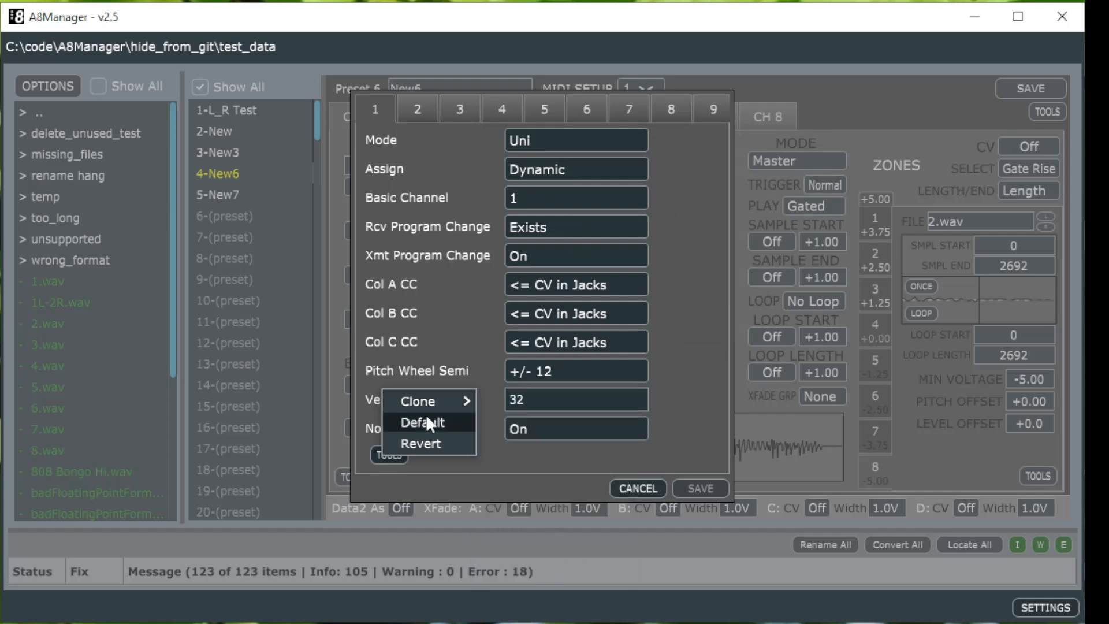
pyautogui.moveTo(465, 403)
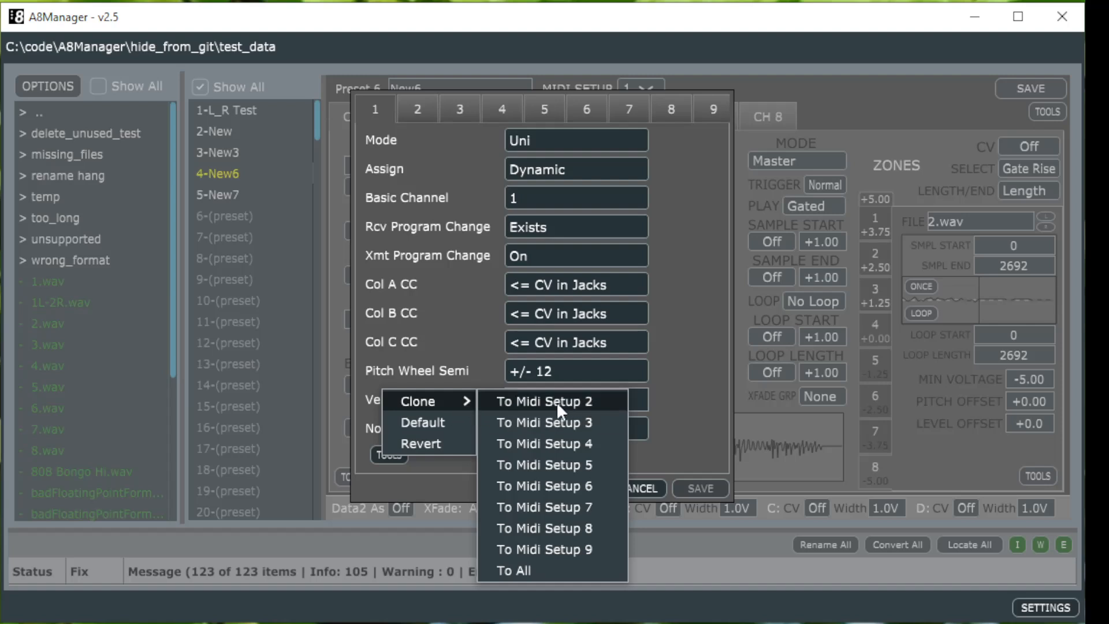
pyautogui.click(674, 328)
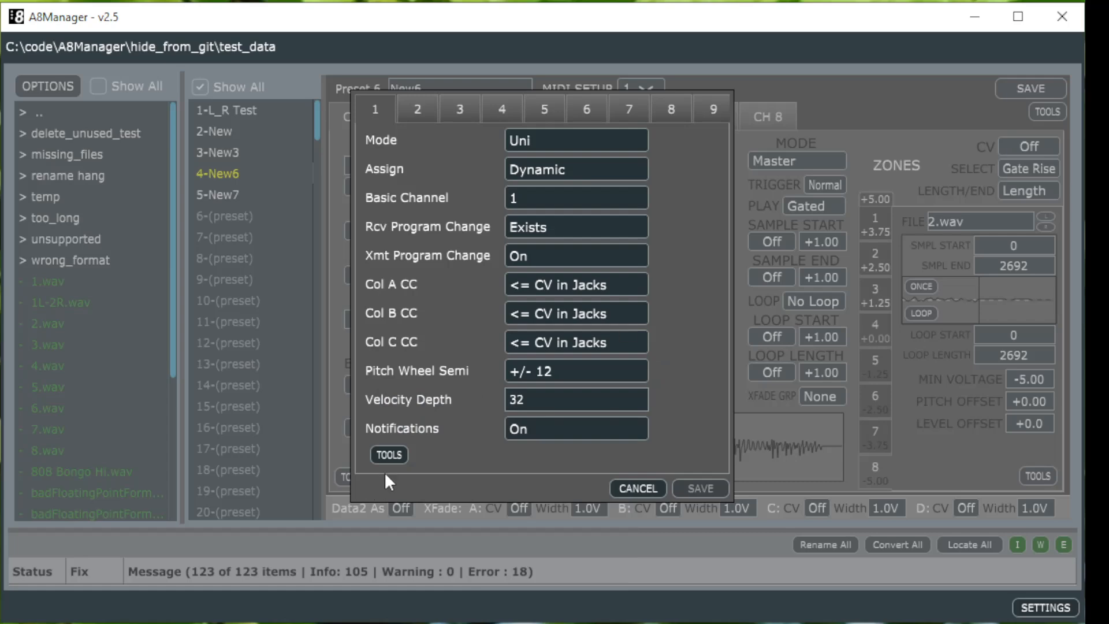
# Step: Set Midi Setup 1's Velocity Depth to 64 and attempt to cancel the dialog, choosing to go back
pyautogui.click(520, 401)
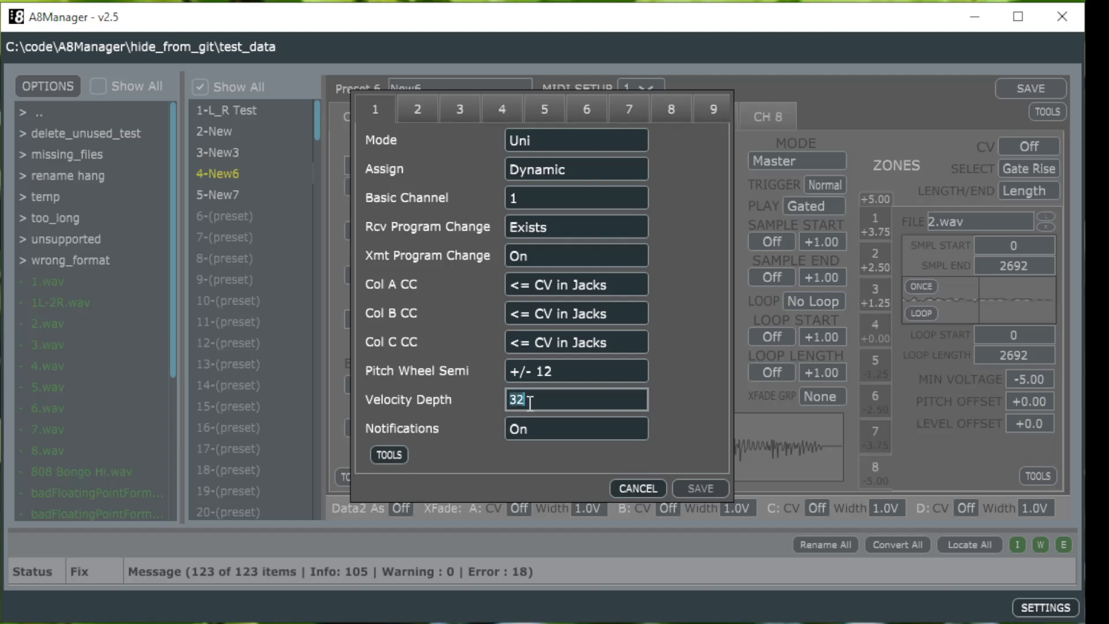
pyautogui.write('64')
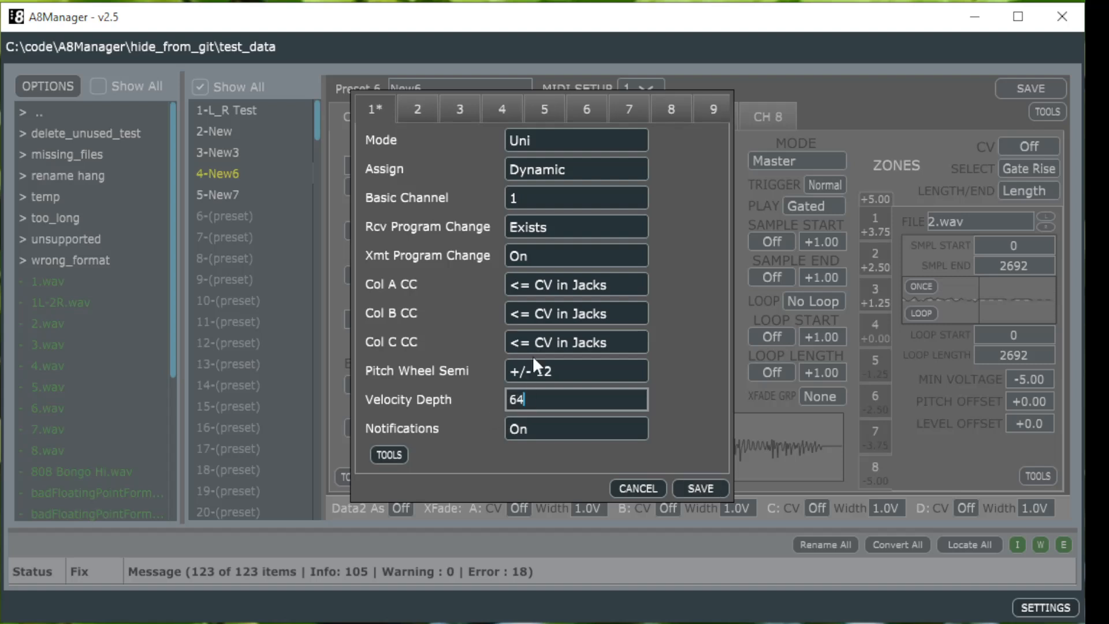
pyautogui.click(637, 488)
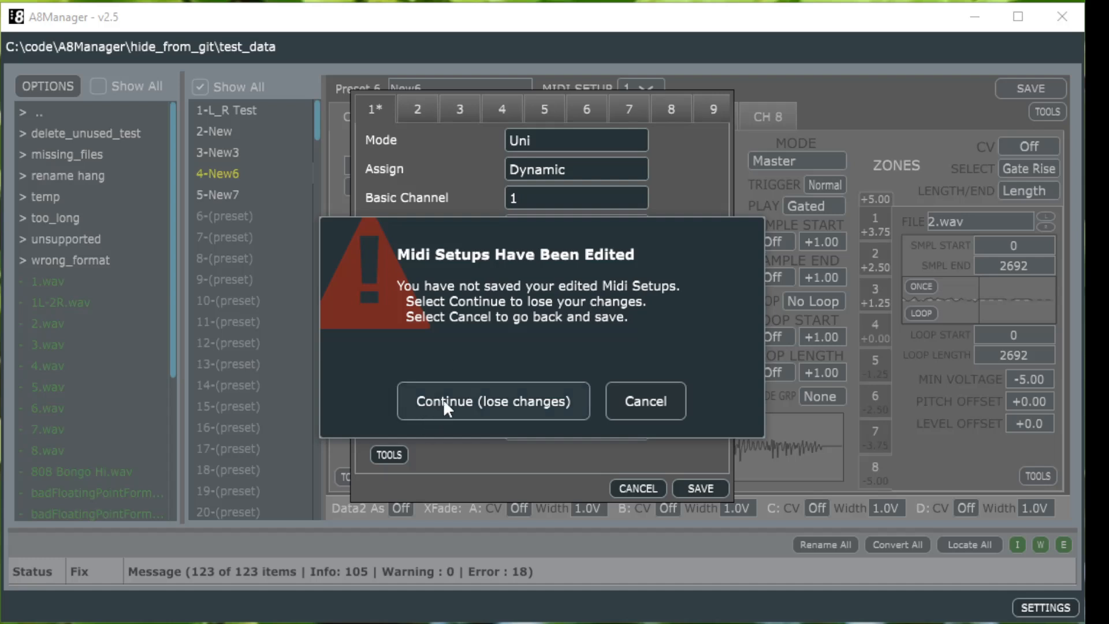
pyautogui.click(647, 398)
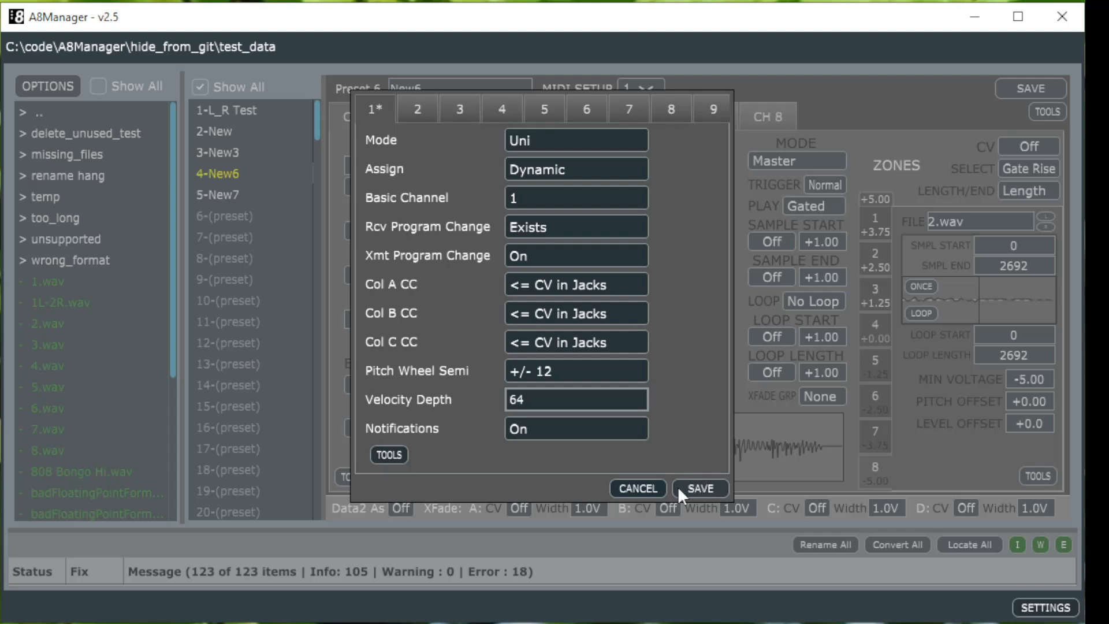